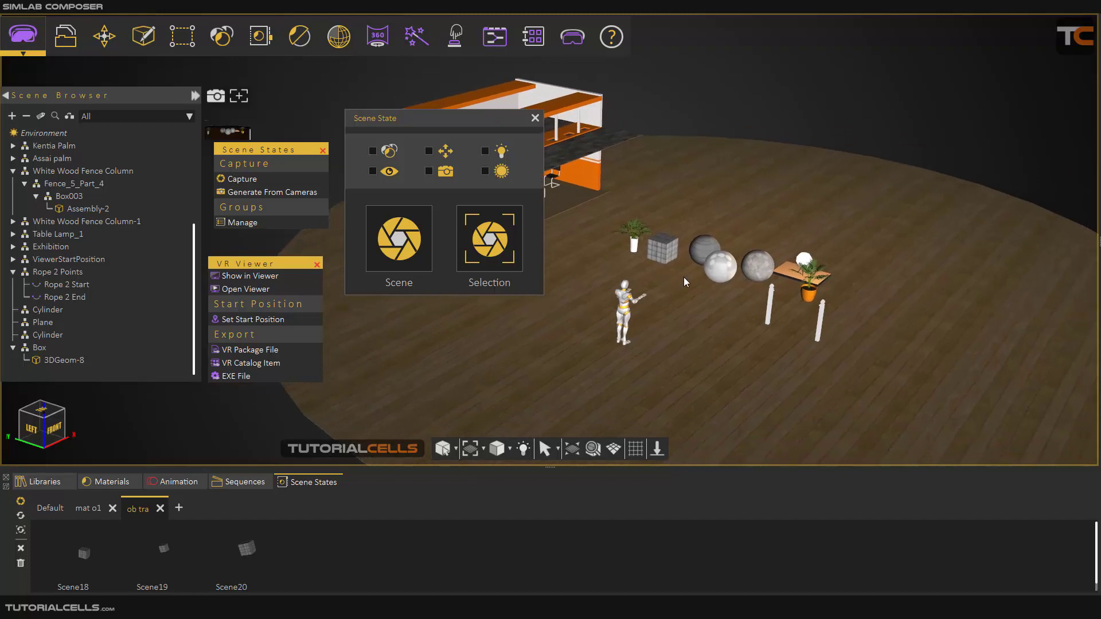
Insert the Electricity symbol from the 3D Models library's Symbols folder onto the floor beside the white-potted plant
scroll(695, 281, up, 3)
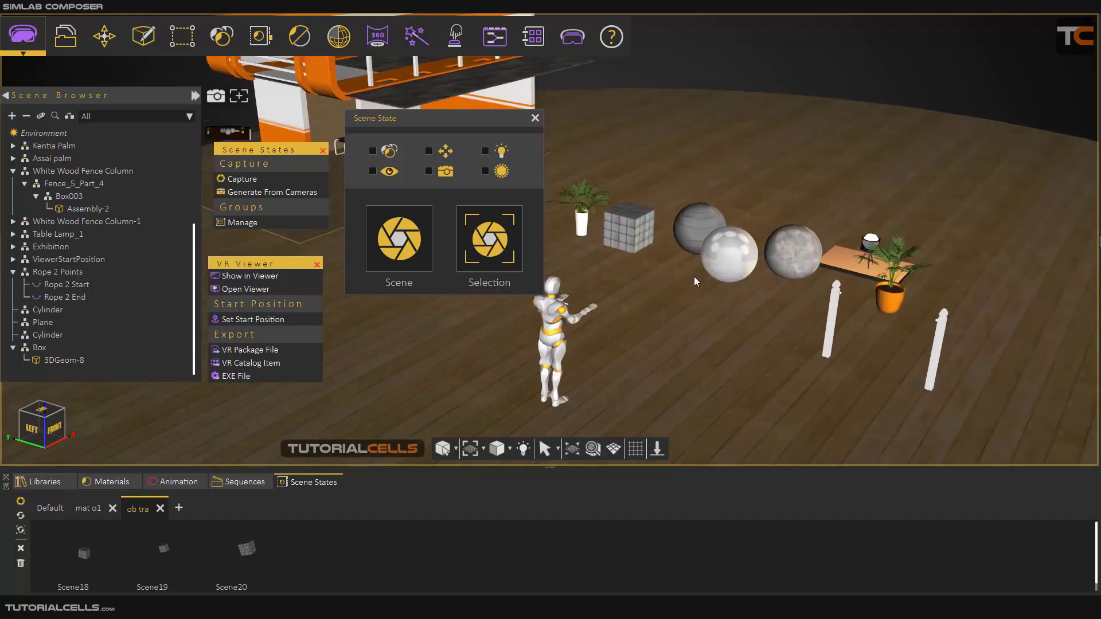
scroll(692, 276, up, 5)
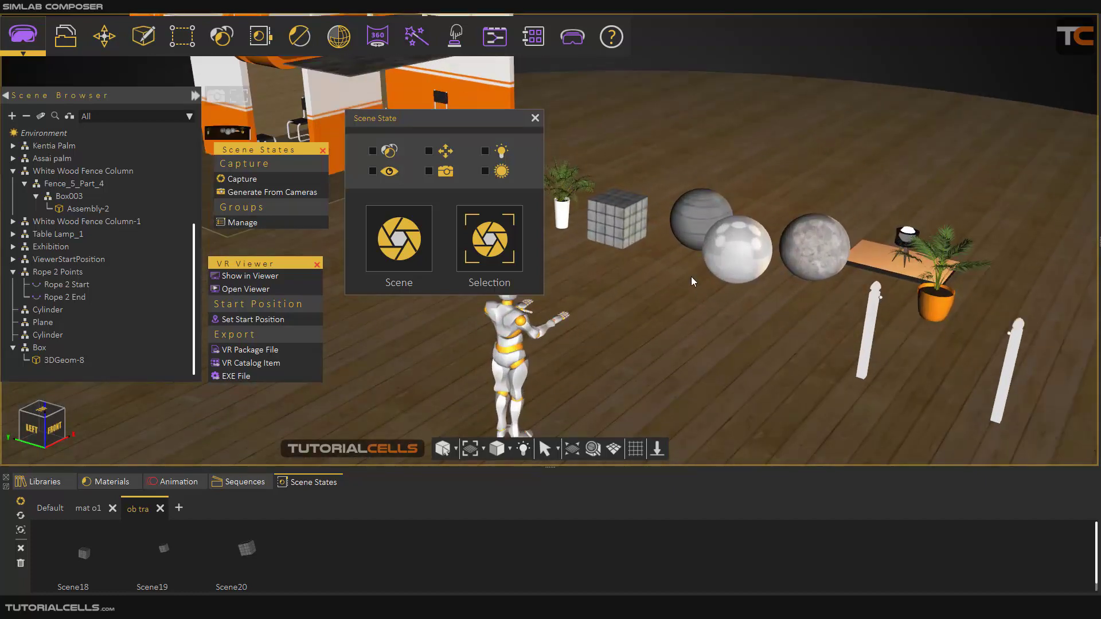
click(56, 483)
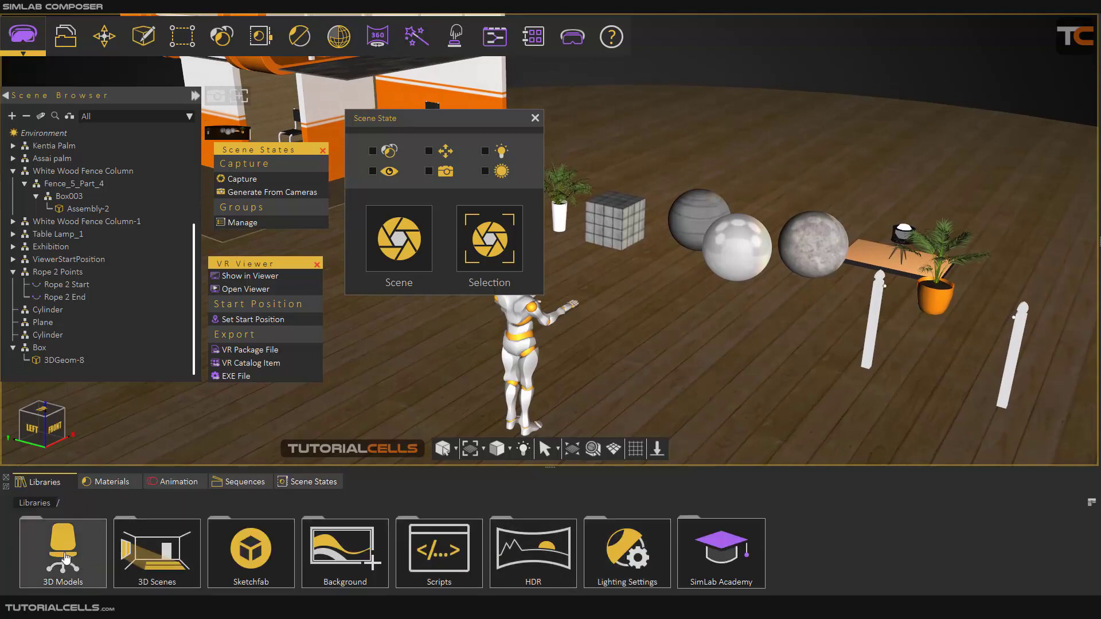
click(64, 558)
scroll(459, 553, down, 2)
click(719, 557)
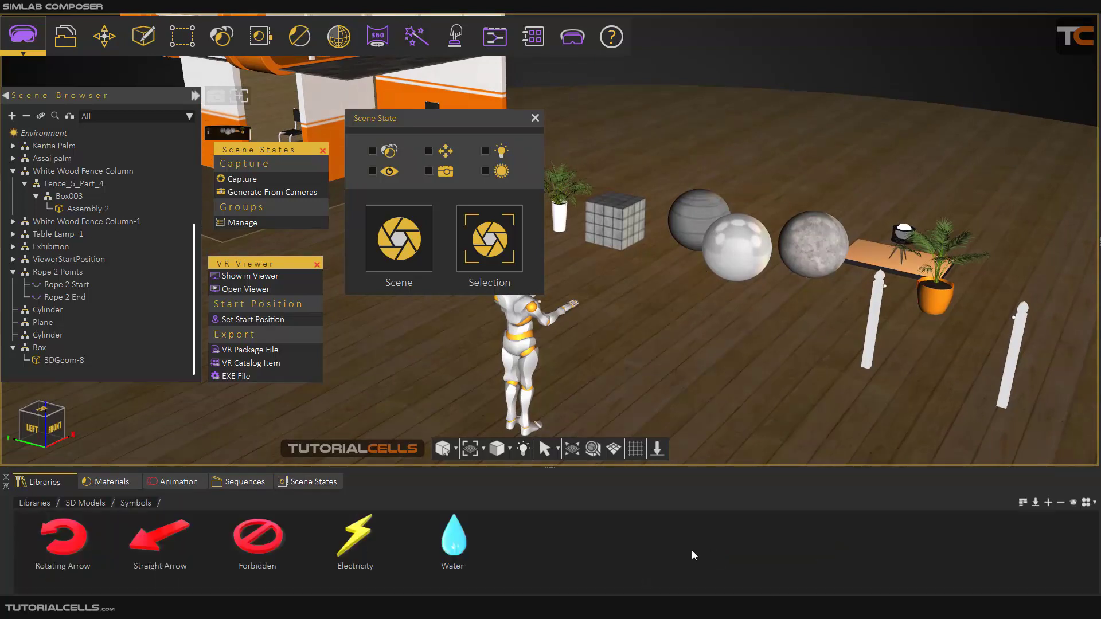
drag(350, 548, 700, 305)
Rotate the Electricity symbol upright, adjust its position in front of the white-potted plant, and deselect it
middle_drag(655, 253, 739, 263)
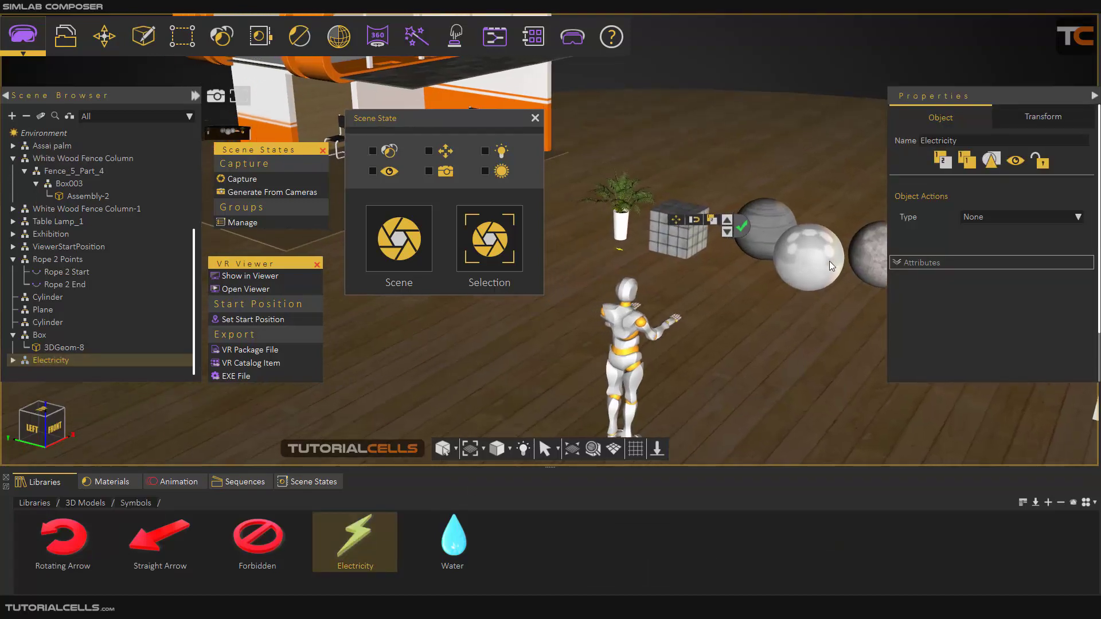
scroll(640, 259, up, 1)
scroll(640, 260, up, 3)
click(681, 213)
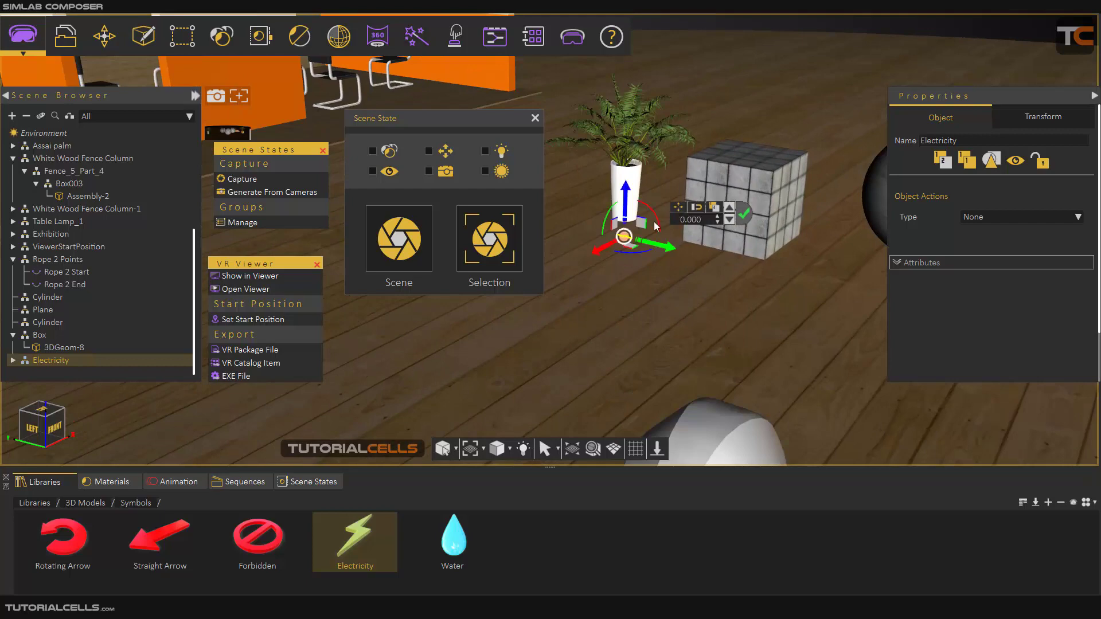
scroll(631, 234, down, 2)
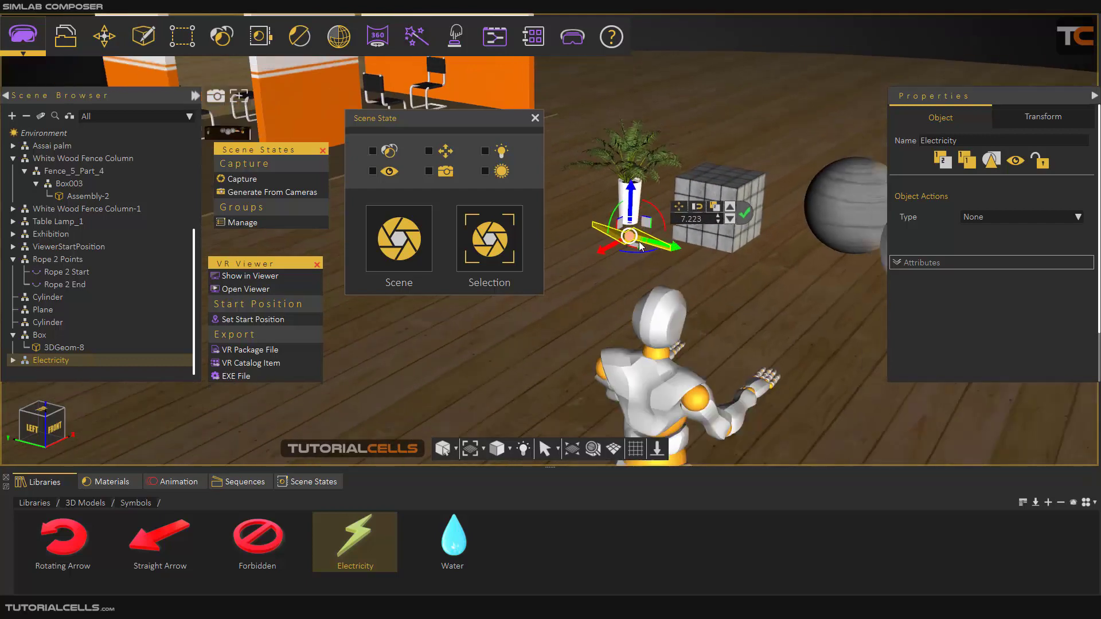
middle_drag(630, 234, 615, 289)
drag(651, 272, 644, 328)
drag(631, 292, 623, 303)
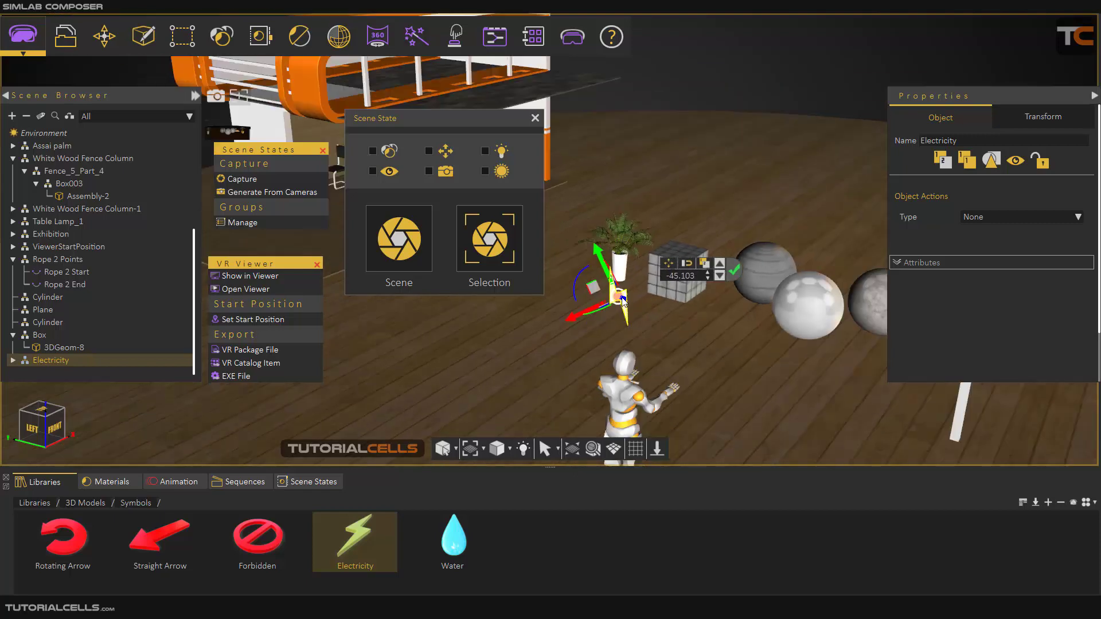
drag(619, 297, 608, 296)
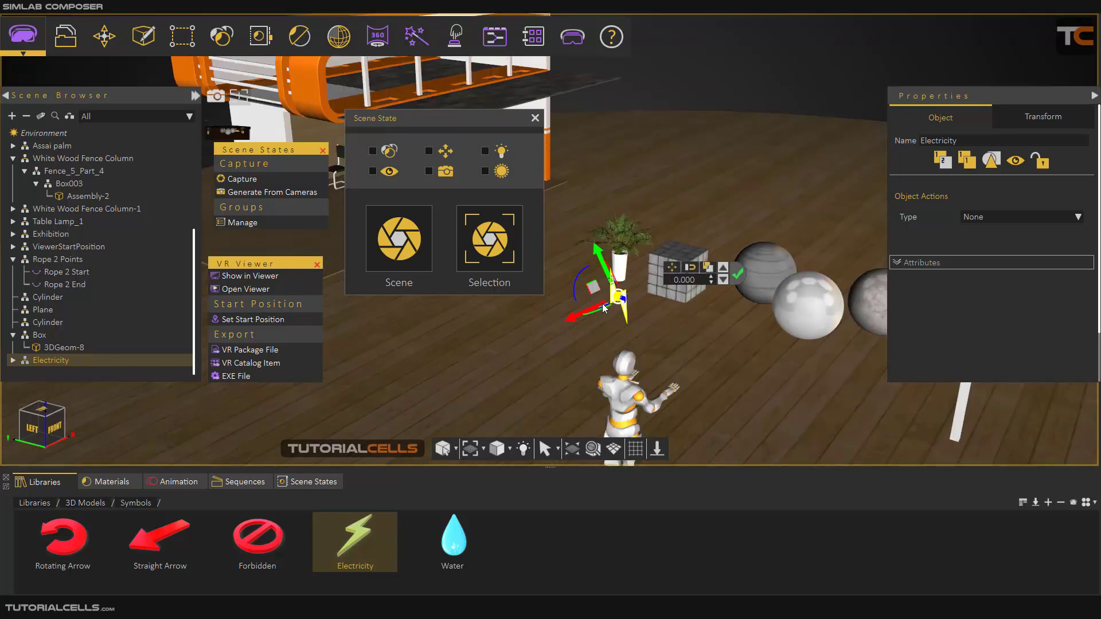
middle_drag(606, 335, 605, 294)
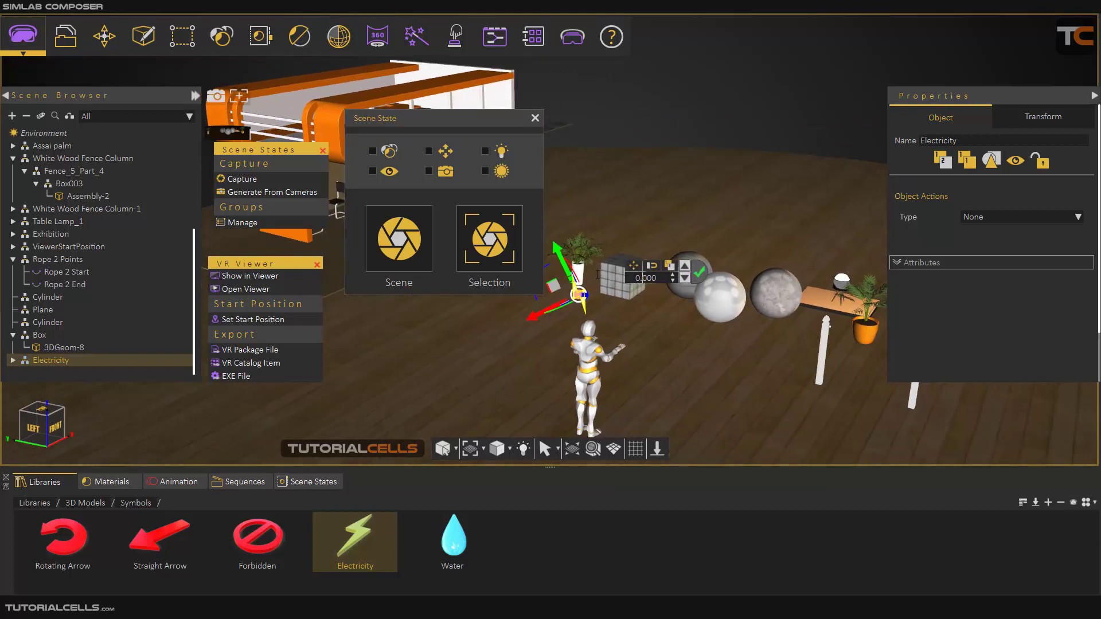
click(652, 138)
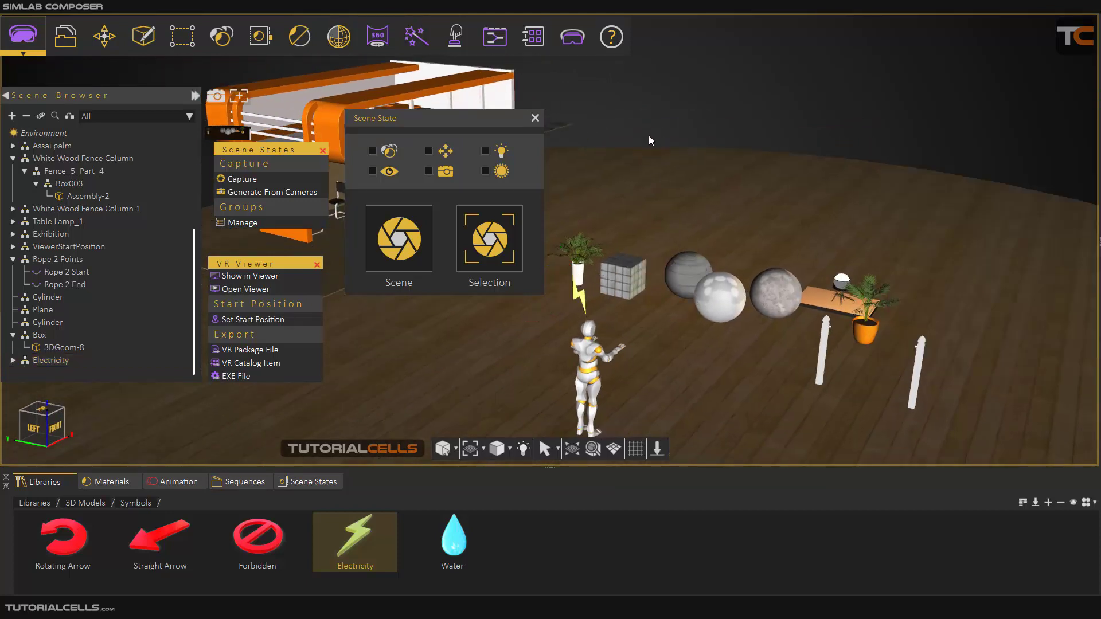
Include light and render settings in the scene state capture, and display the environment's HDR settings
click(485, 151)
click(485, 171)
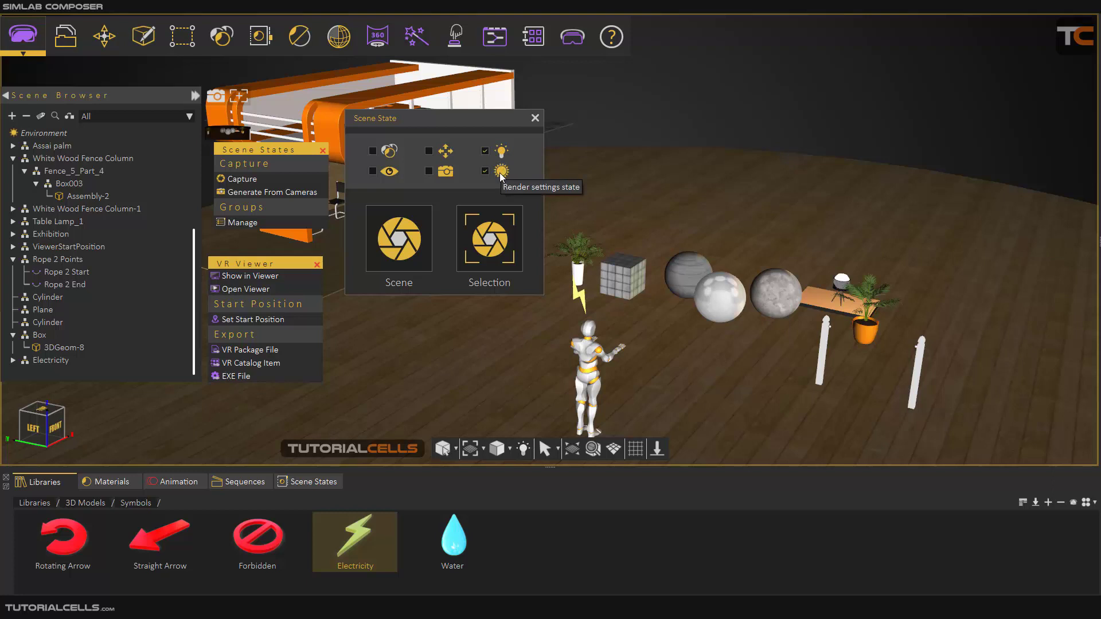
click(65, 134)
click(906, 118)
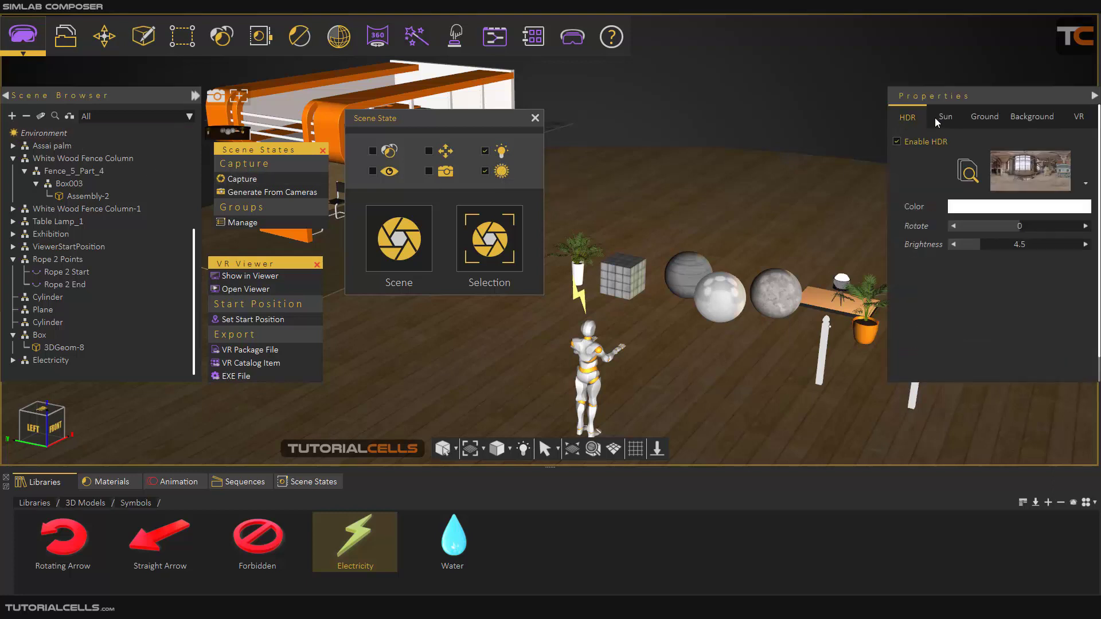
click(944, 117)
click(910, 117)
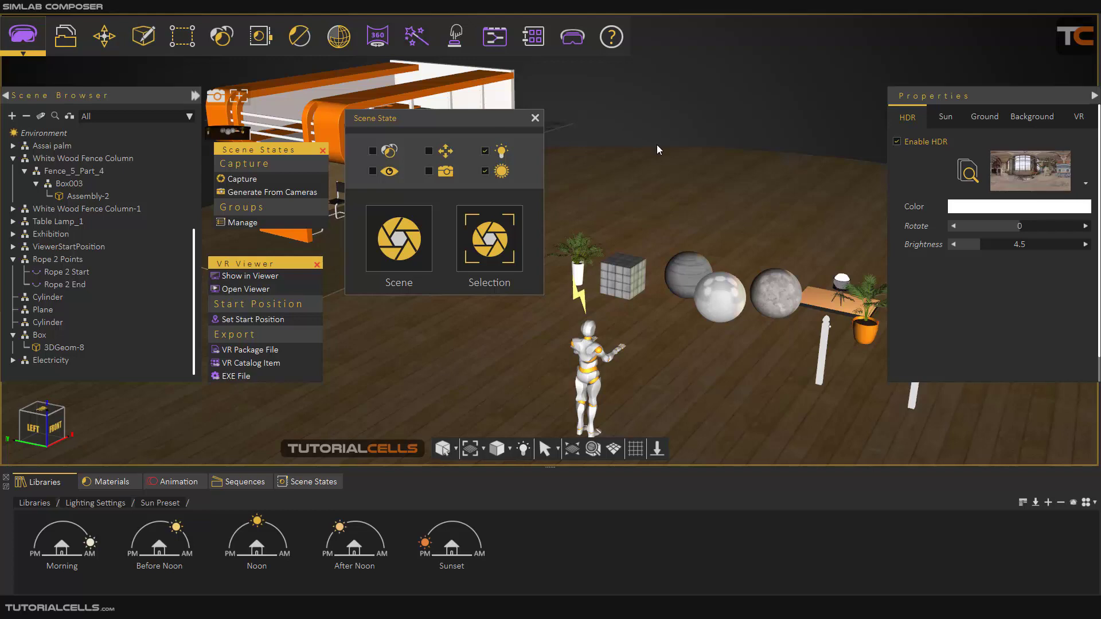
middle_drag(656, 145, 623, 134)
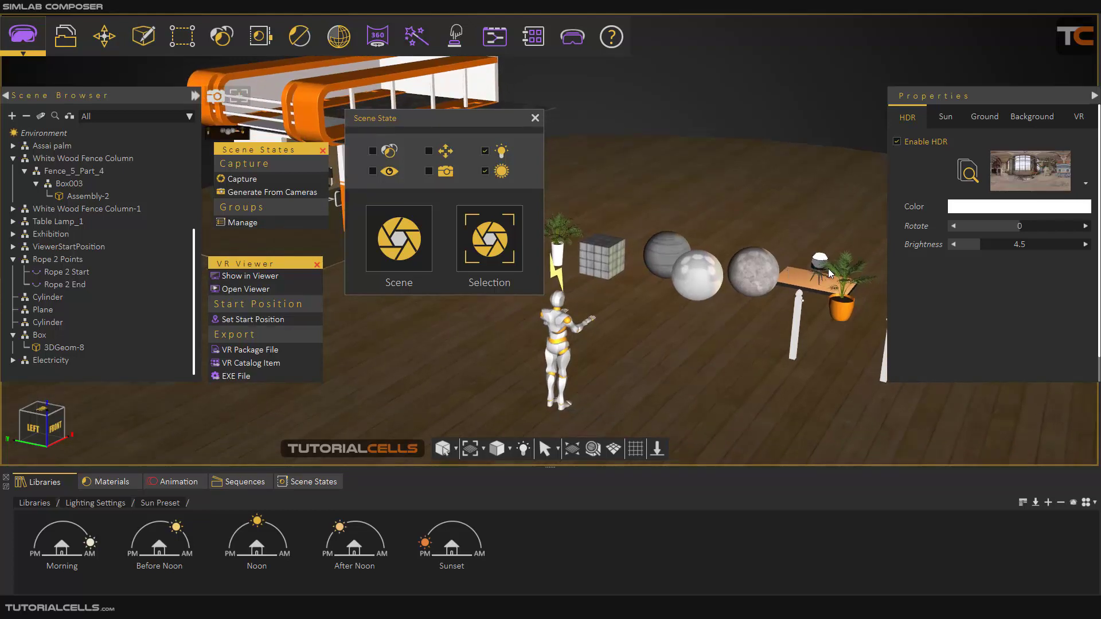
scroll(828, 267, up, 3)
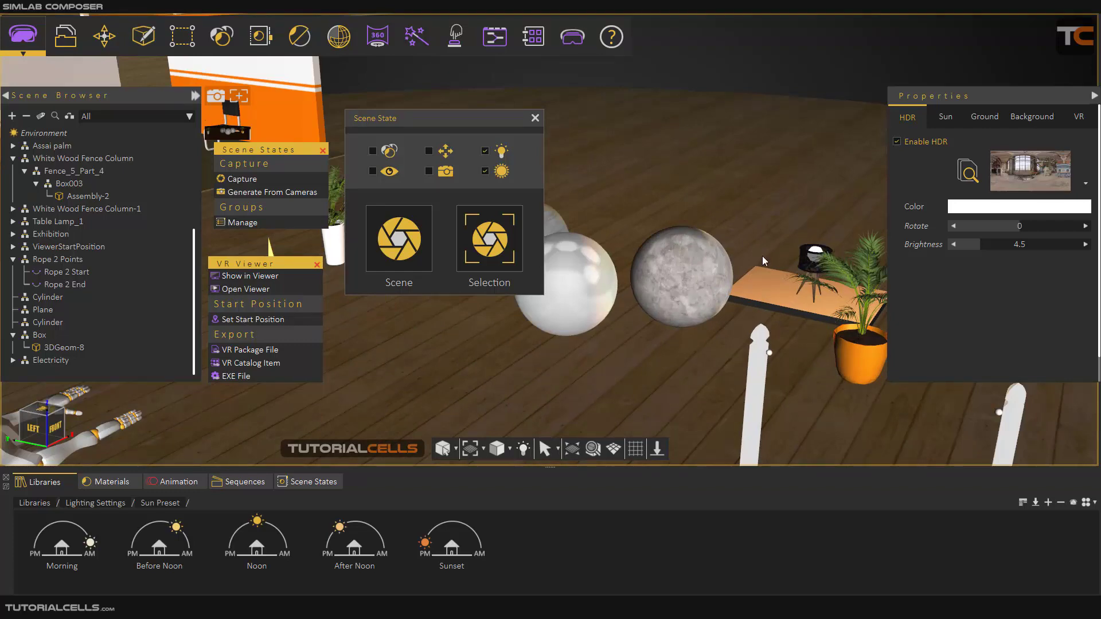
scroll(762, 255, down, 5)
scroll(655, 252, up, 2)
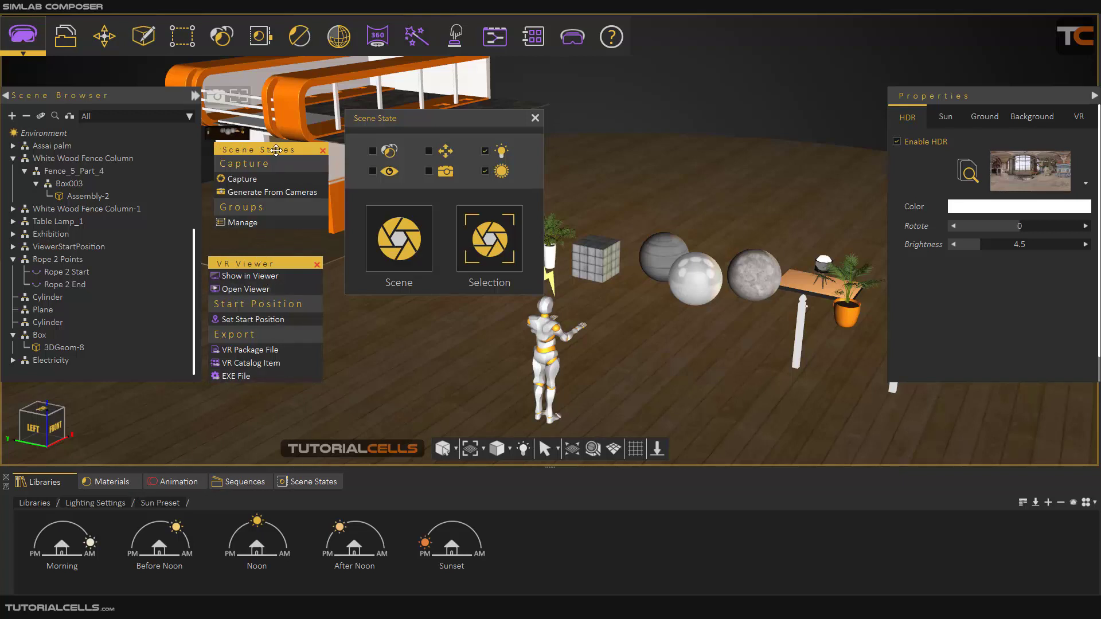
Create a scene states group named day_night
click(243, 222)
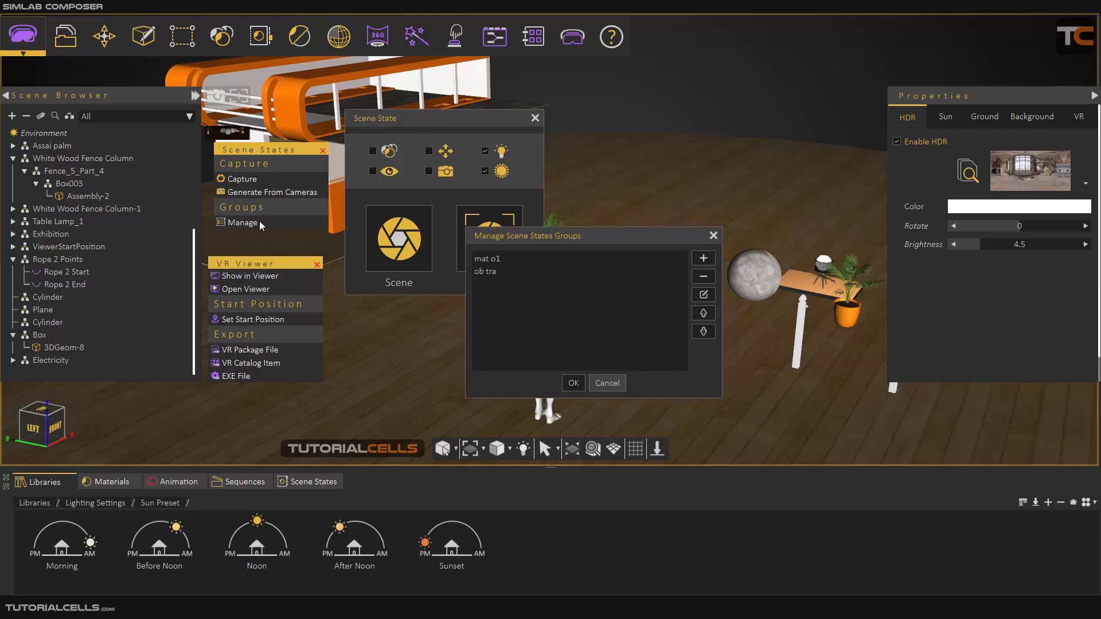
click(700, 260)
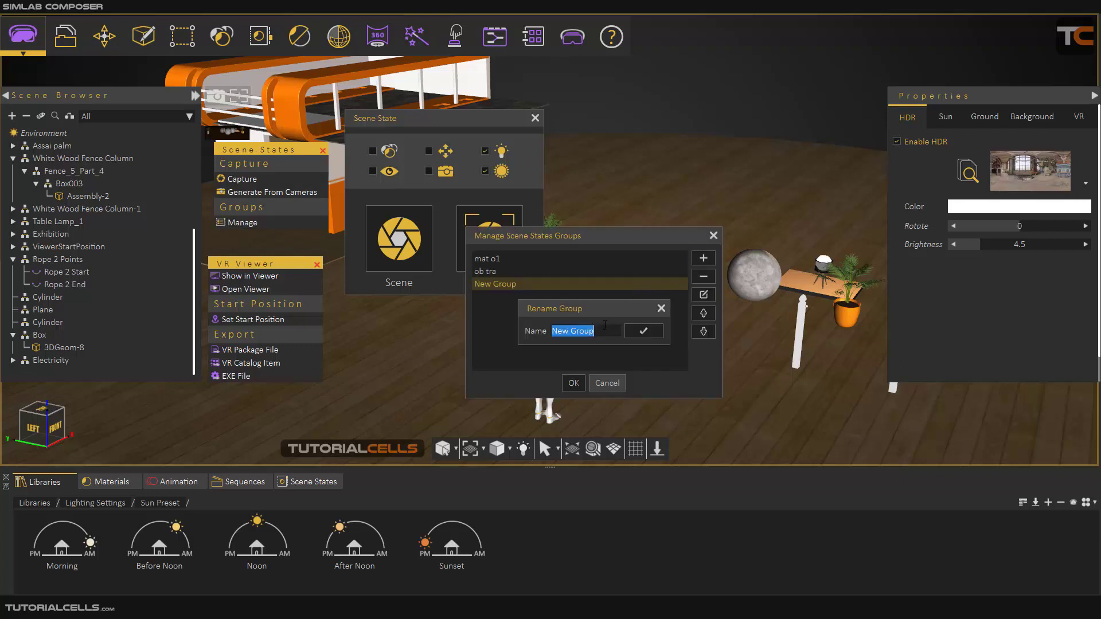
text(day & night)
click(634, 334)
click(580, 387)
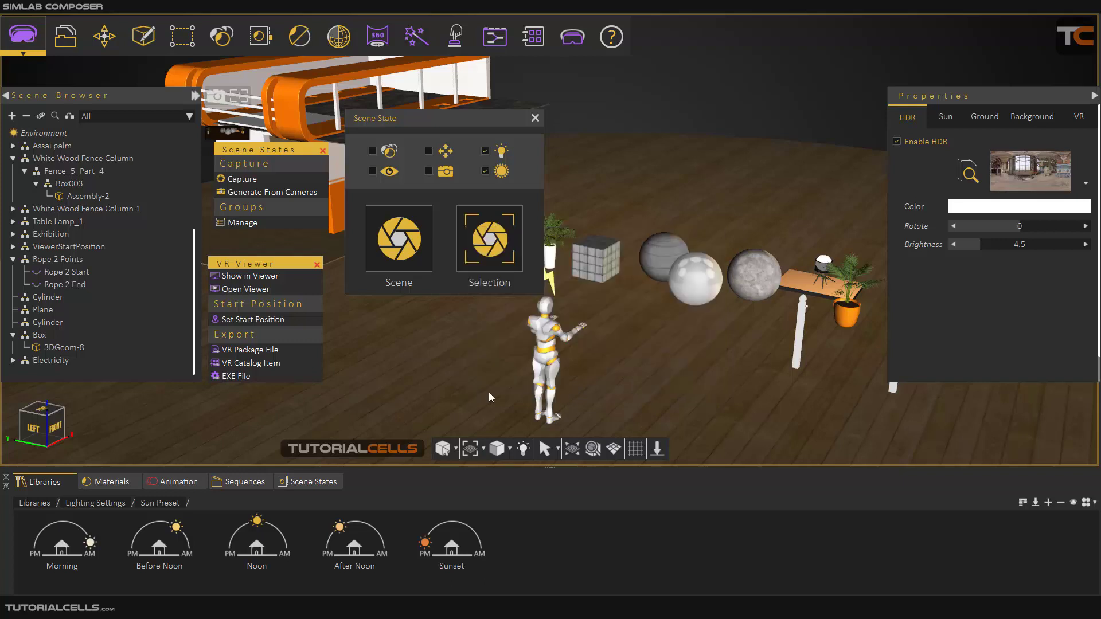
Capture the whole scene's current light and render settings as a state in the day_night group
click(305, 484)
click(190, 512)
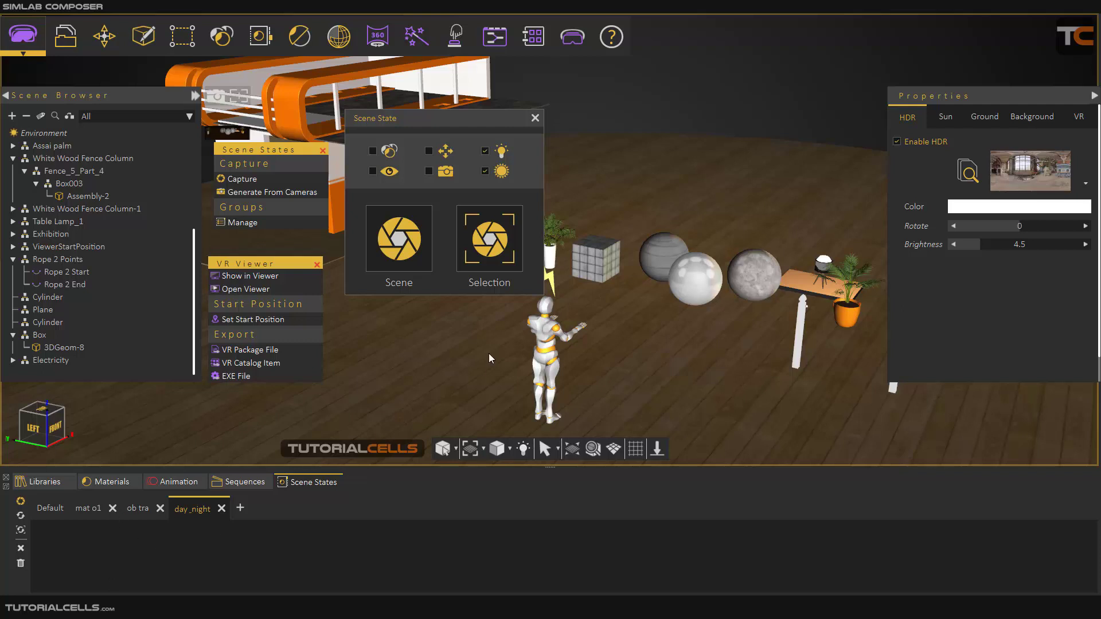
click(408, 257)
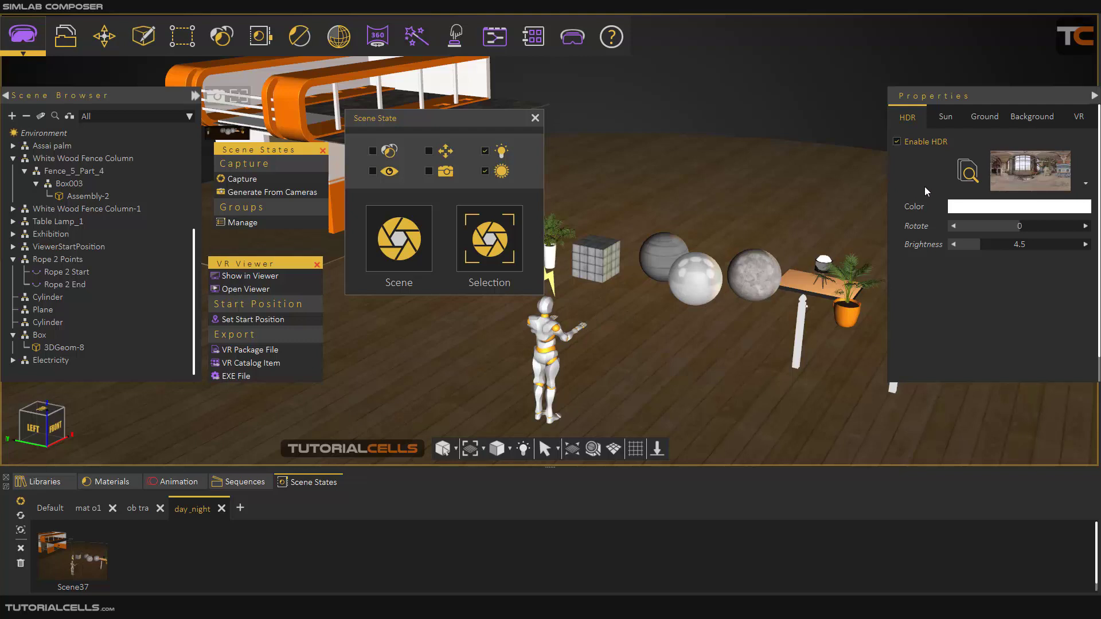
Disable the environment's HDR lighting and its sun
click(898, 142)
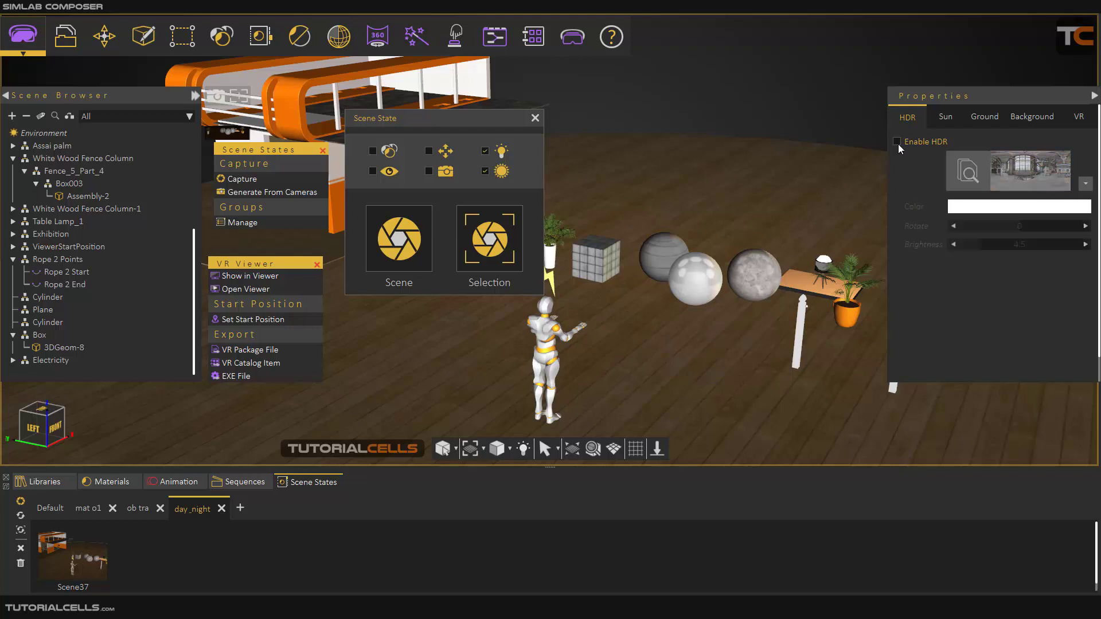
click(940, 119)
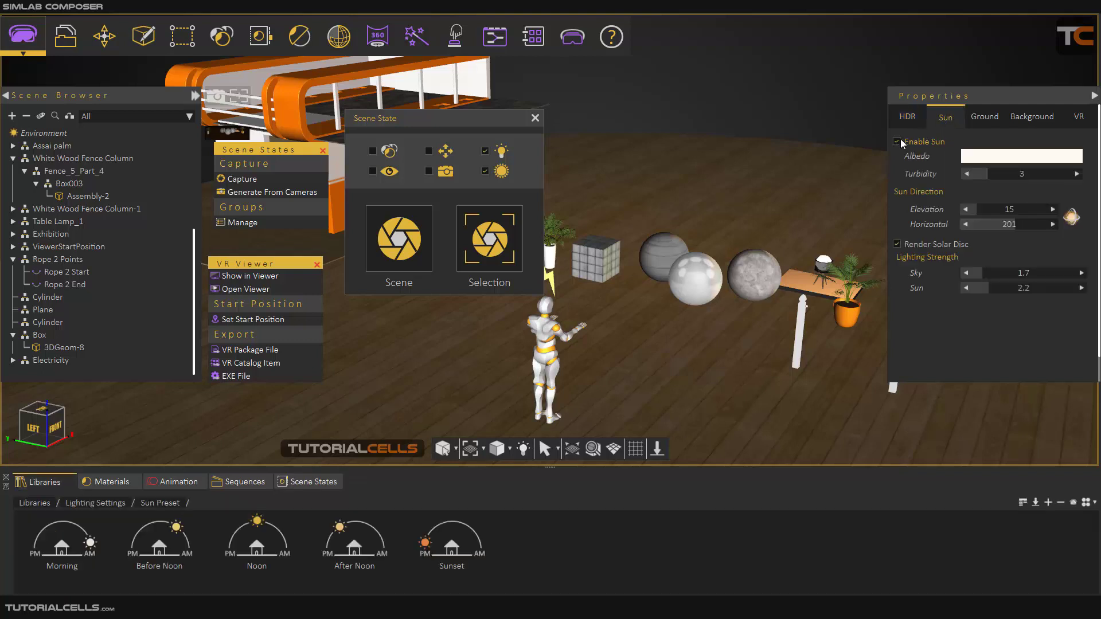
click(899, 142)
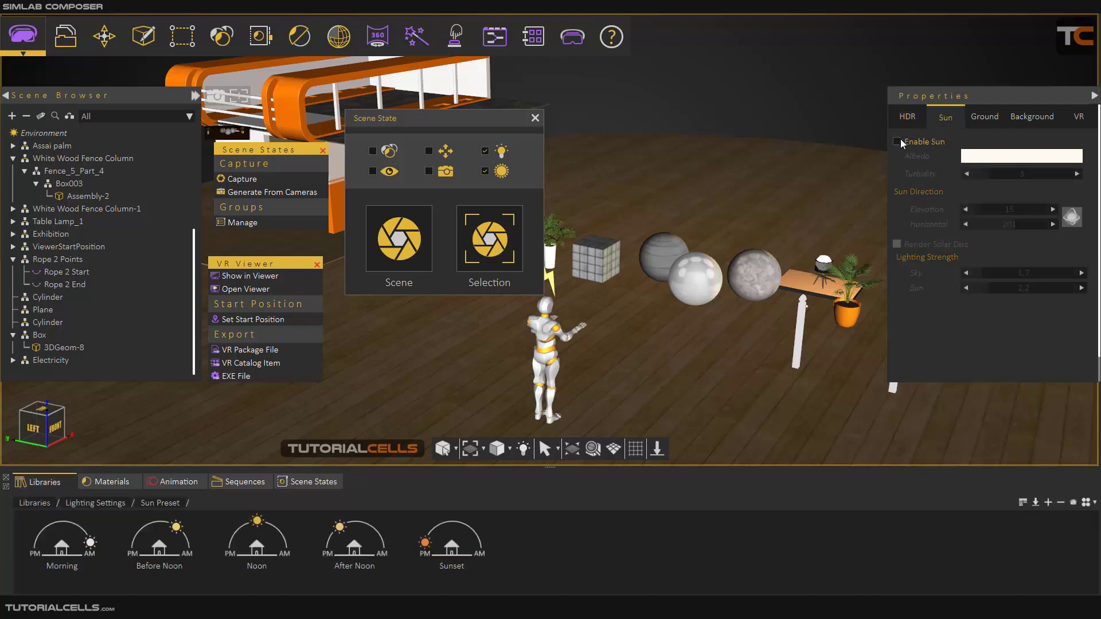
Preview the scene in the Desktop viewer mode, and close the viewer without saving the scene
click(572, 37)
click(574, 87)
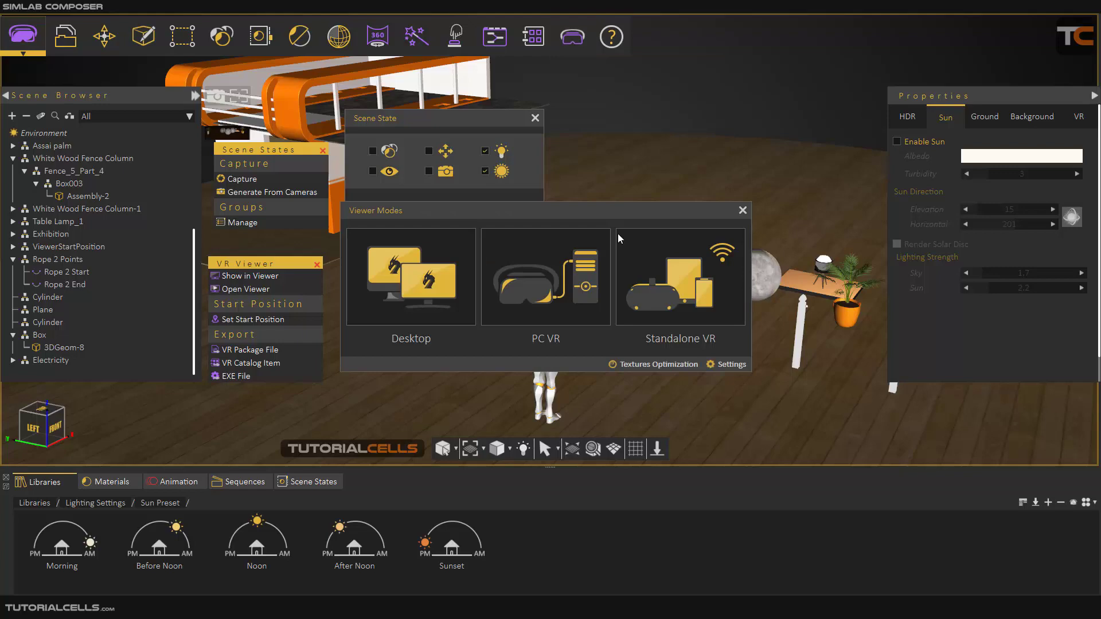
click(422, 304)
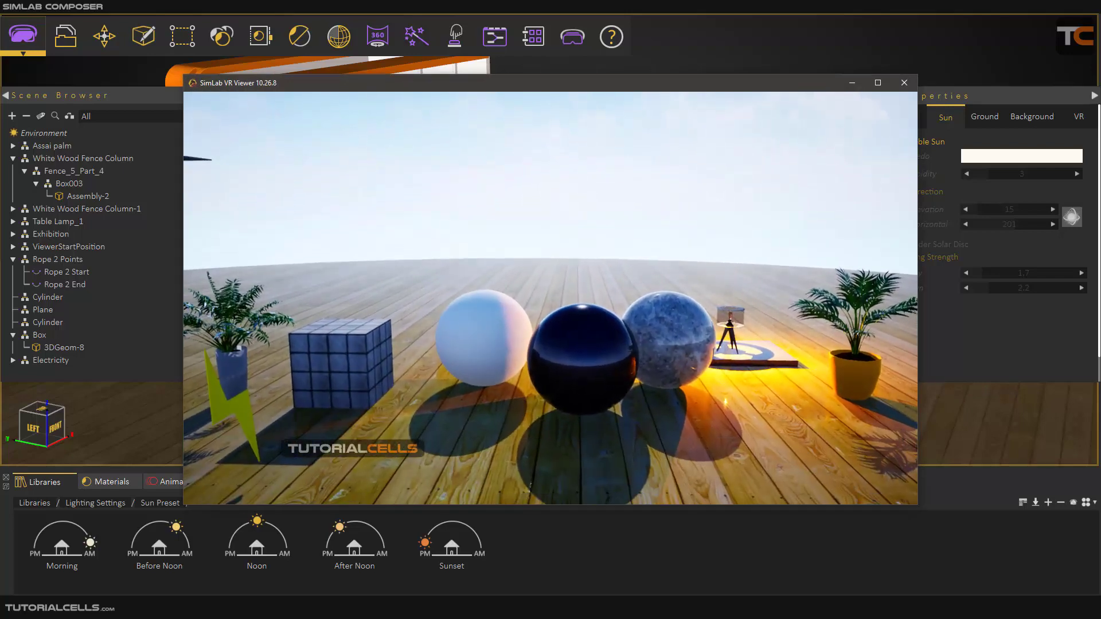
key(Escape)
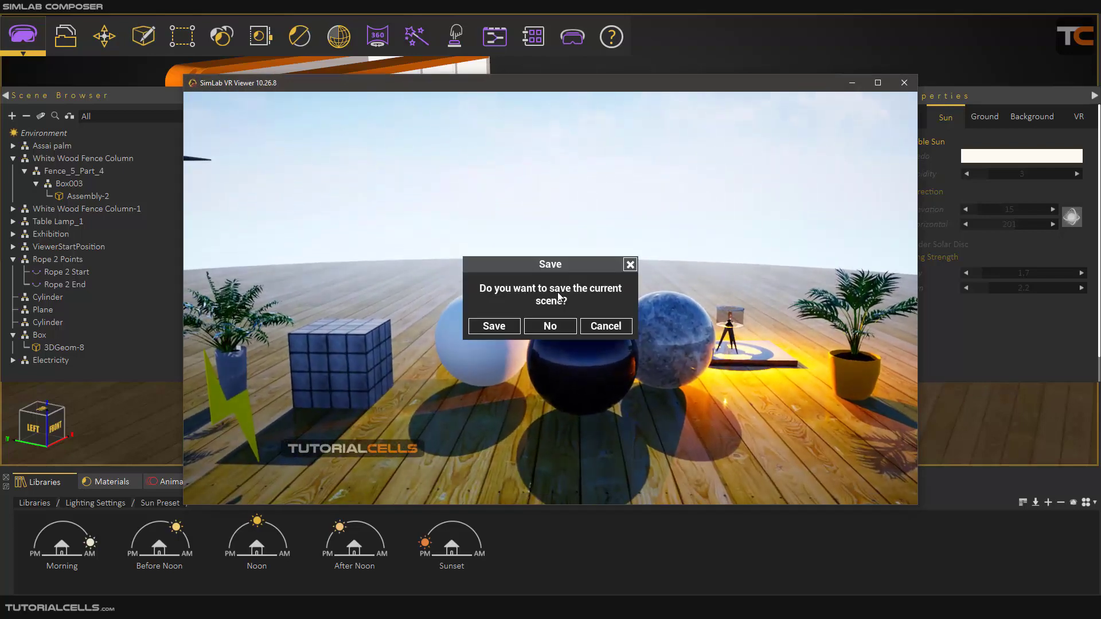
click(550, 325)
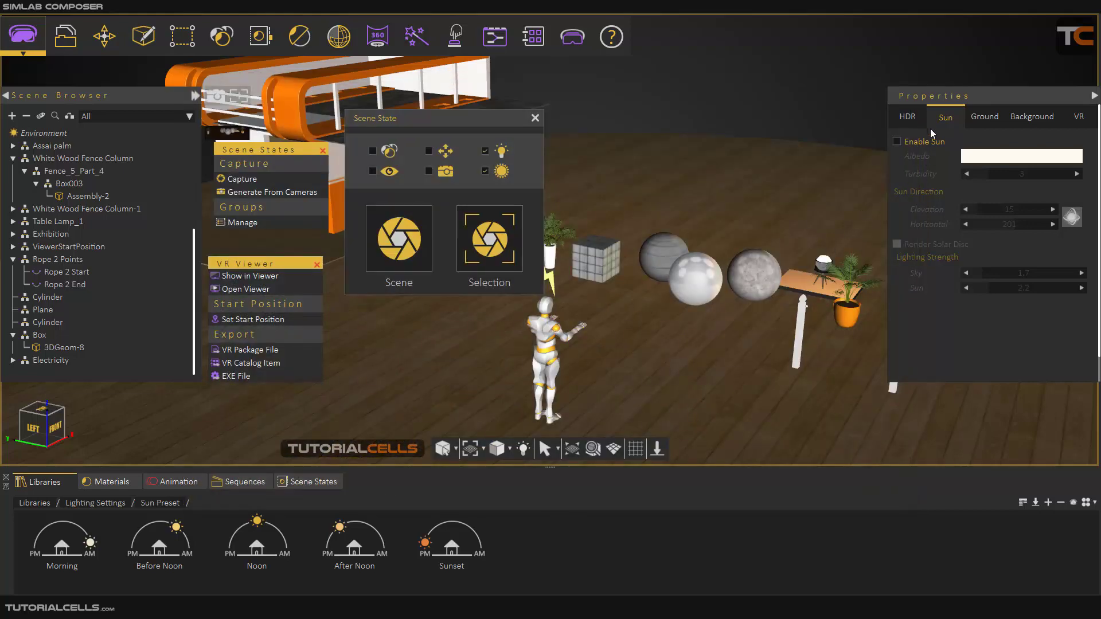
Enable the environment's HDR lighting again and lower its brightness
click(1072, 117)
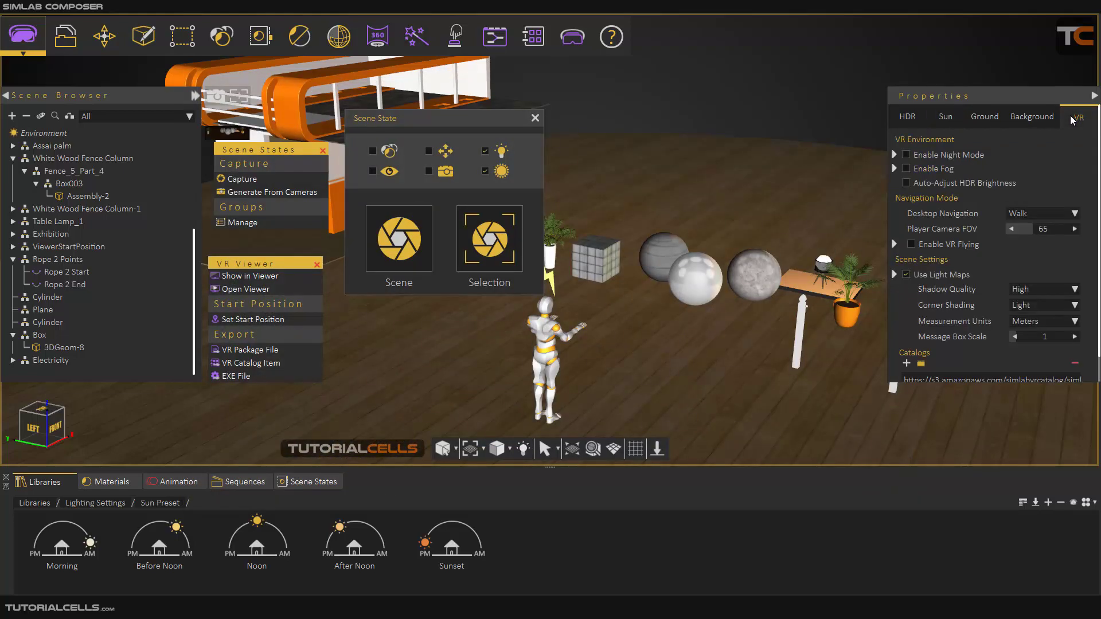
click(905, 117)
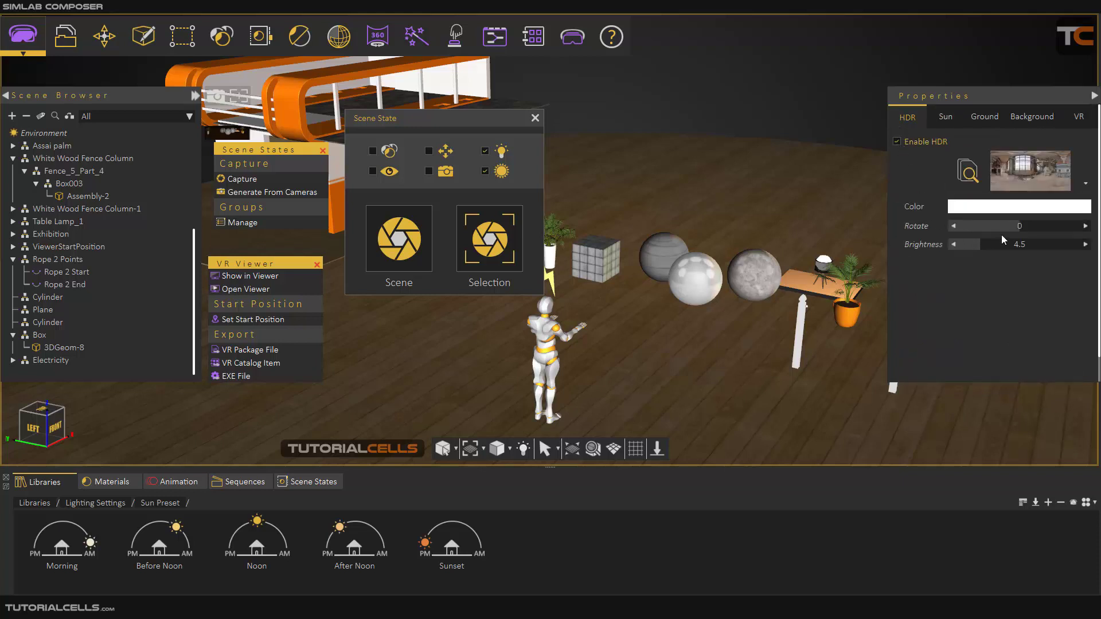
drag(1015, 227, 924, 245)
Enable the sun again and set both the sky and sun lighting strengths to 0
click(941, 115)
click(898, 143)
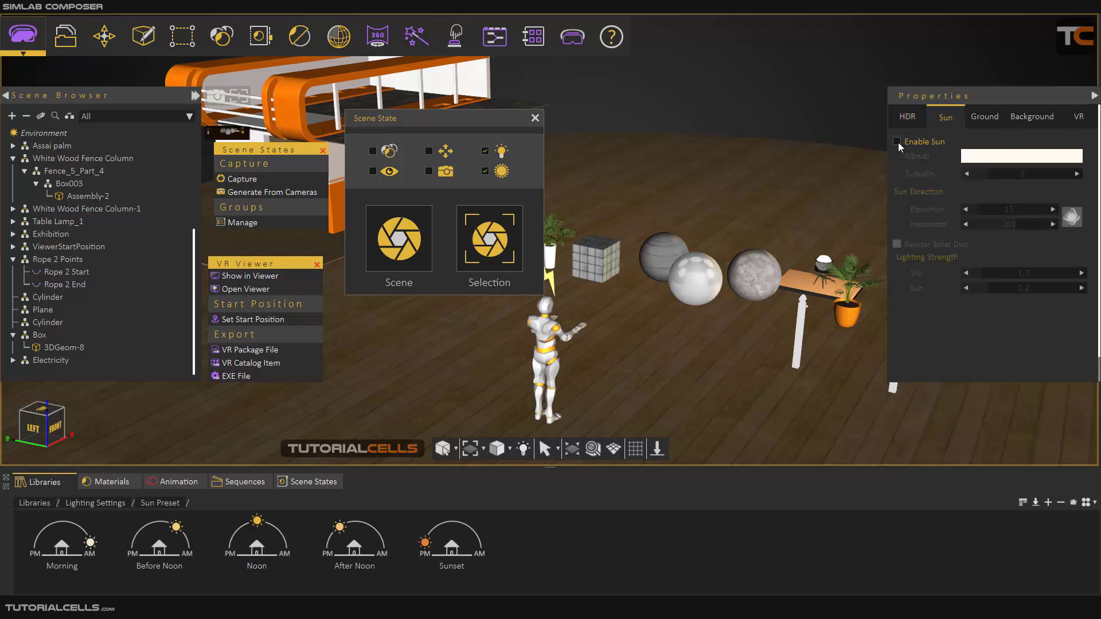
drag(979, 273, 949, 289)
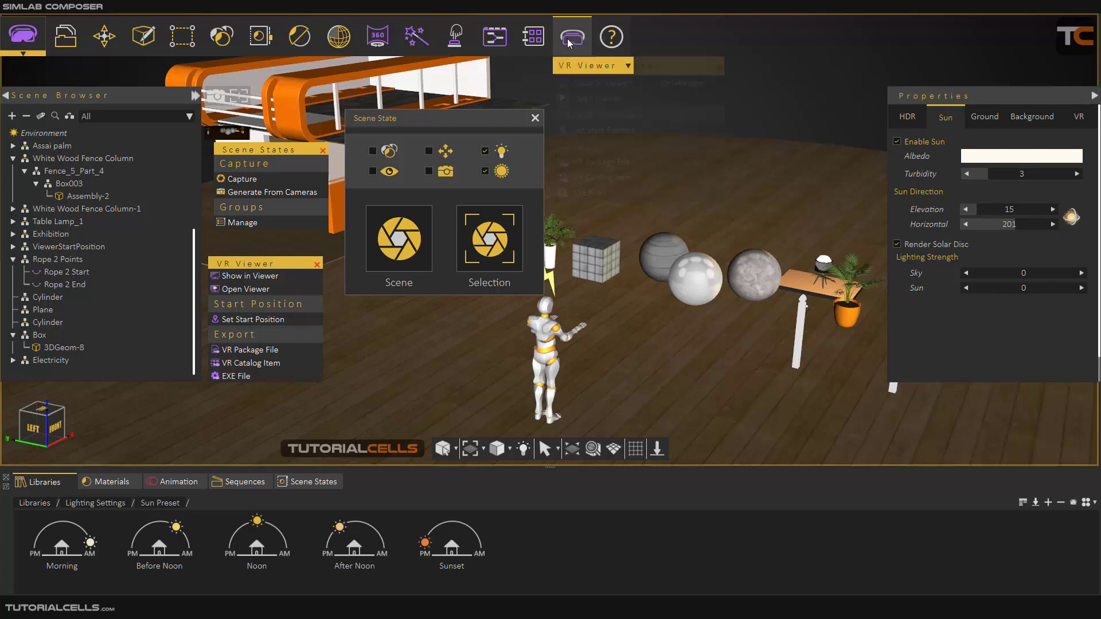
Preview the zero-strength sky and sun lighting in the Desktop viewer mode, and close the viewer without saving the scene
click(579, 65)
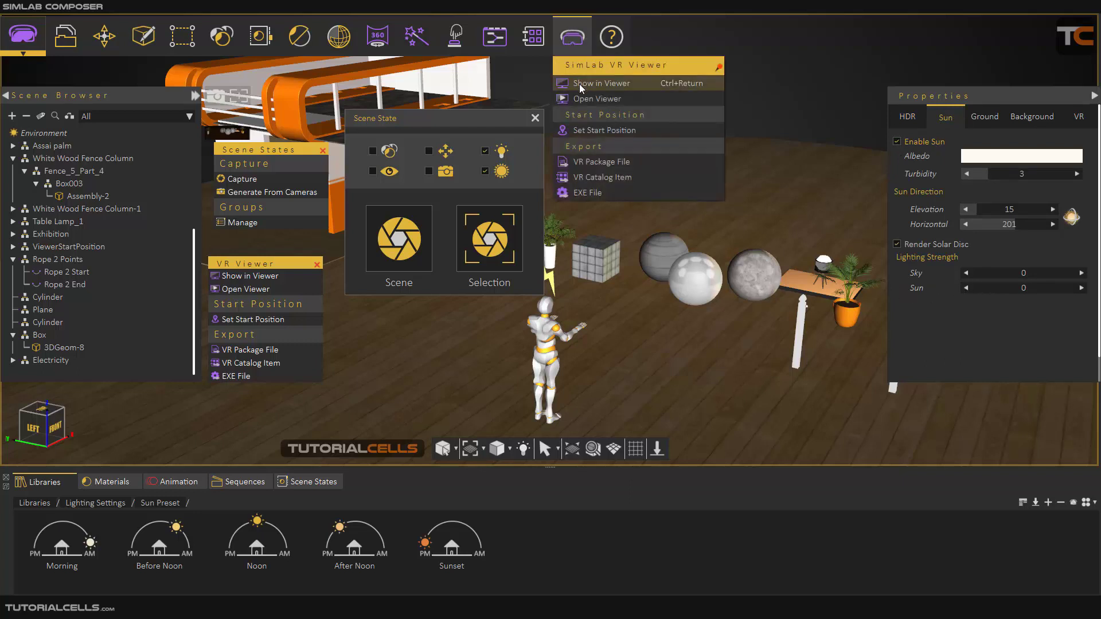
click(581, 85)
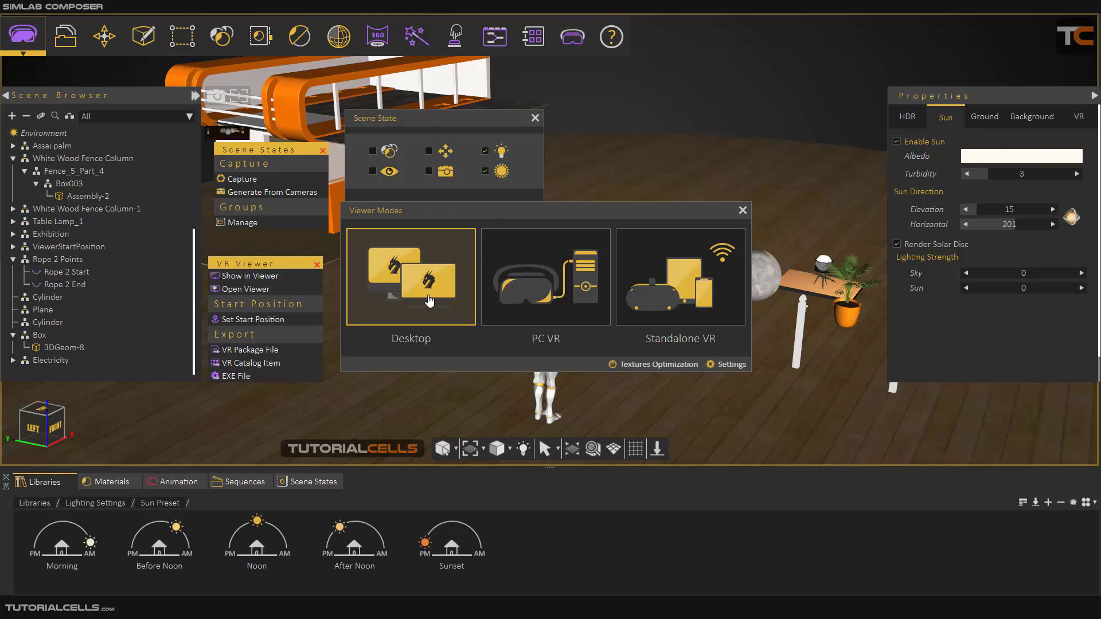
click(429, 301)
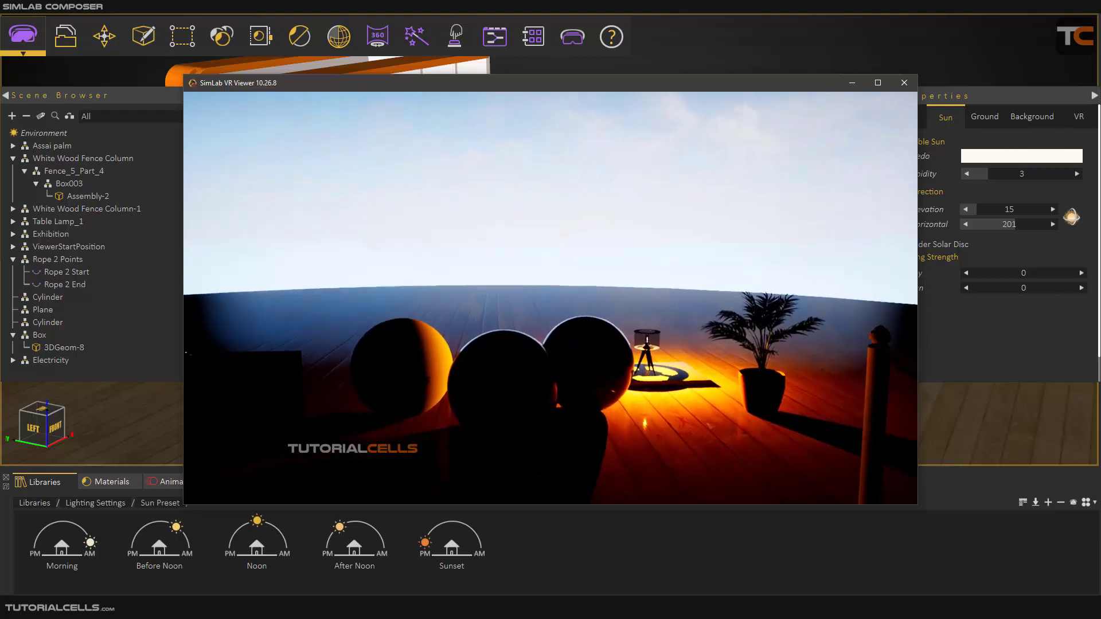
key(Escape)
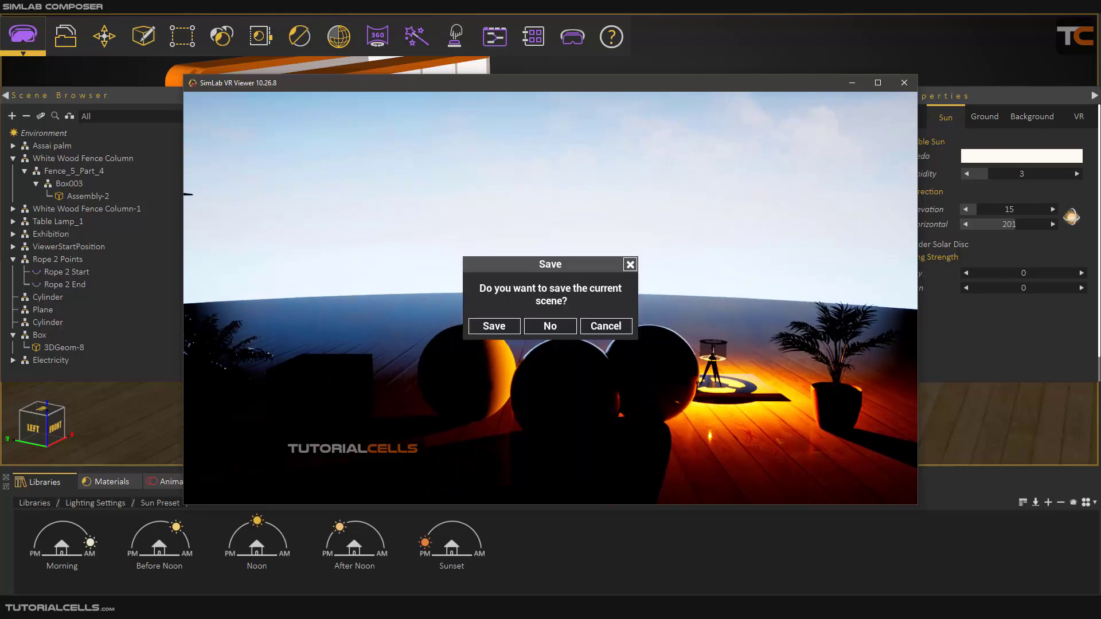
click(550, 326)
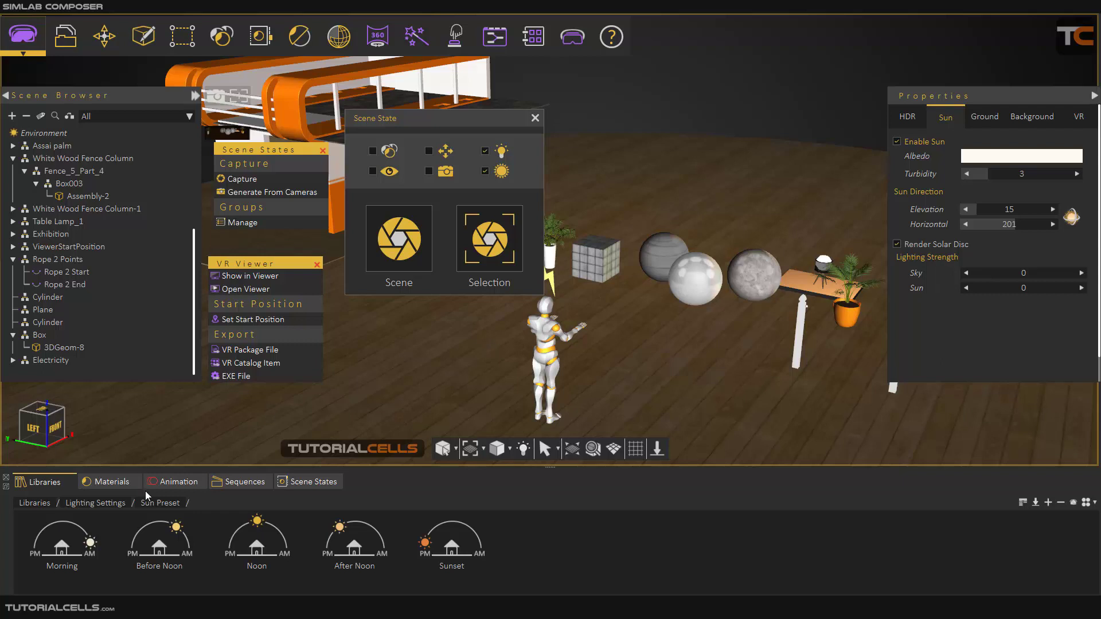
Apply the Scene37 state from the day_night group and enable Night Mode in the environment's VR settings
click(305, 483)
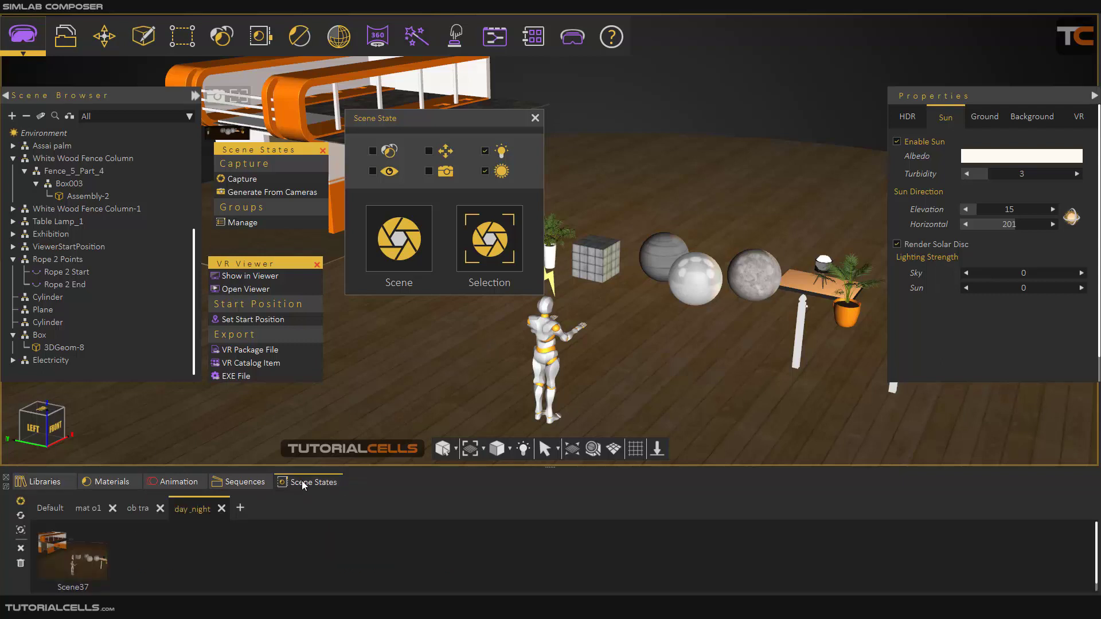
drag(56, 565, 419, 371)
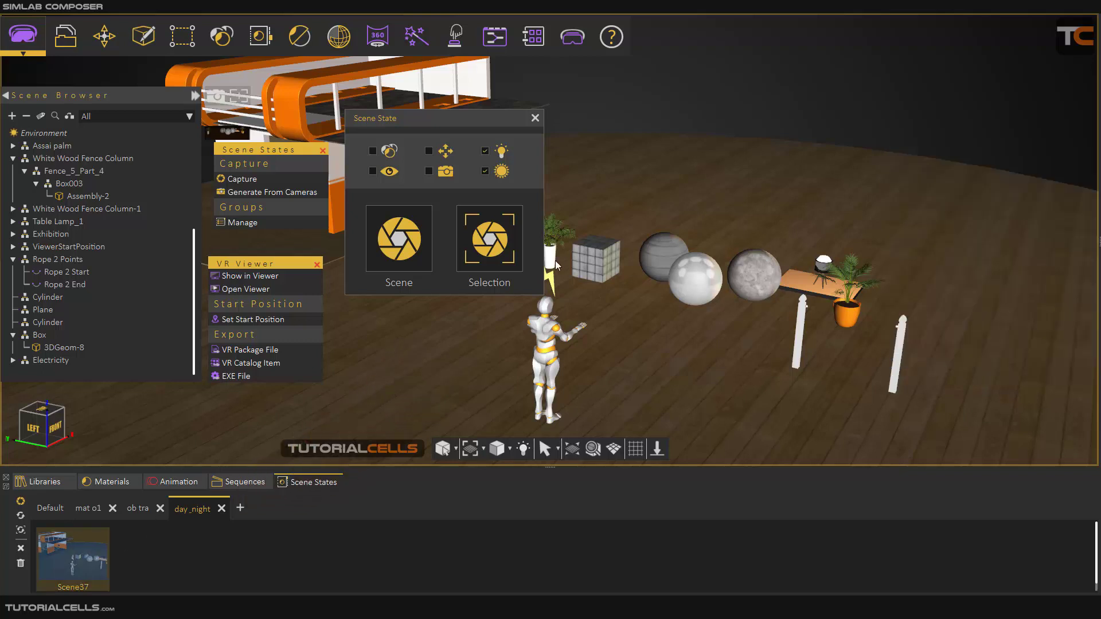
click(70, 133)
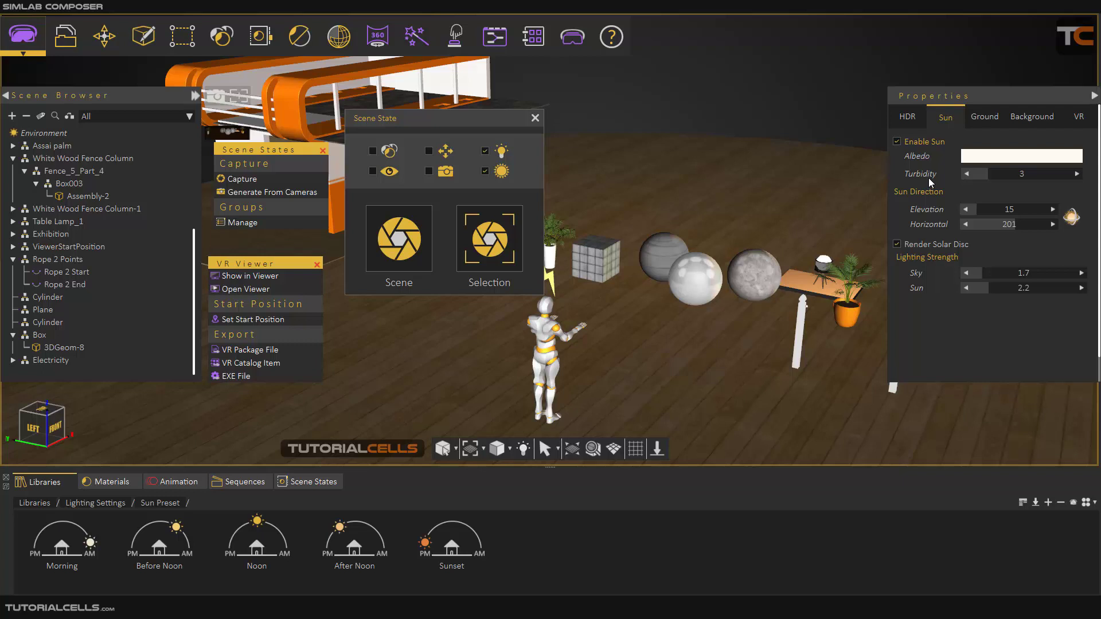
click(1076, 121)
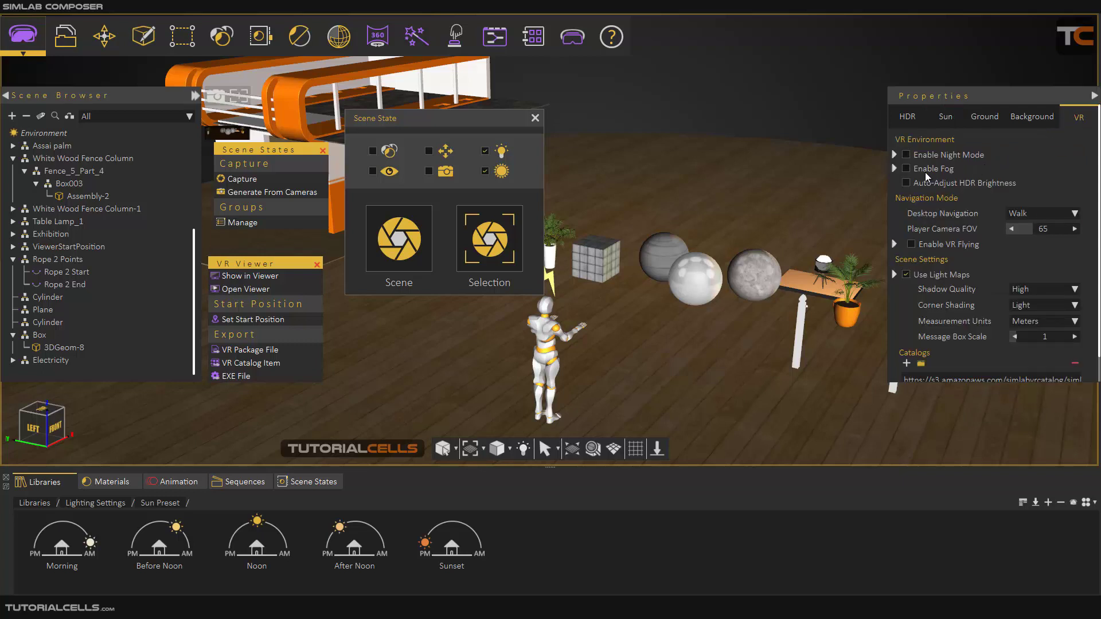
click(907, 156)
Preview Night Mode in the Desktop viewer mode, and close the viewer without saving the scene
mouse_move(573, 37)
click(583, 86)
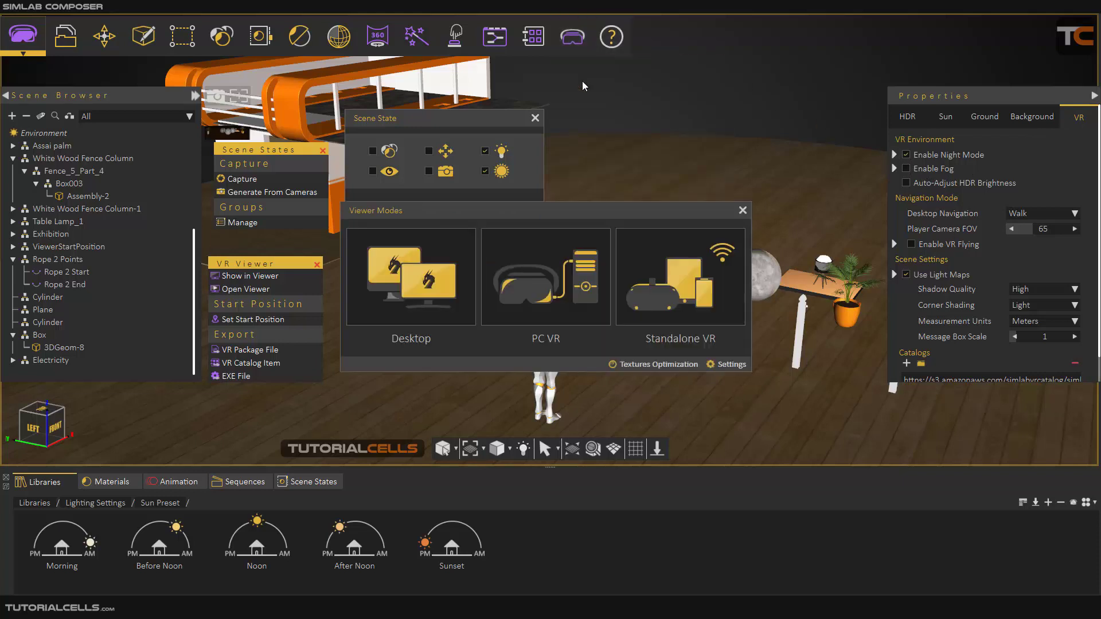
click(438, 273)
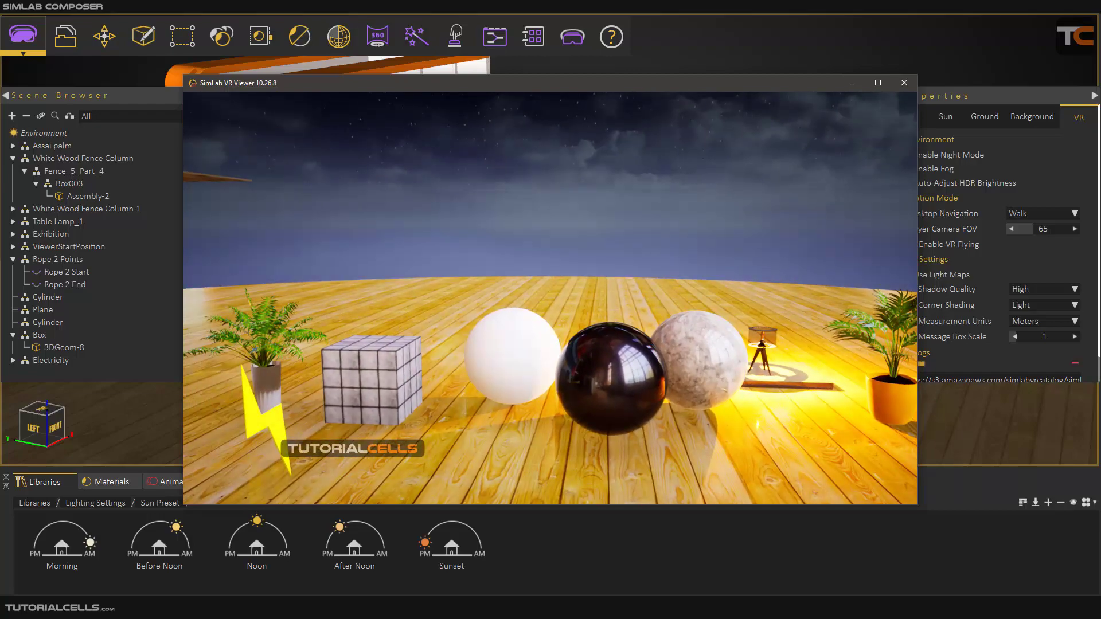
key(Escape)
click(550, 323)
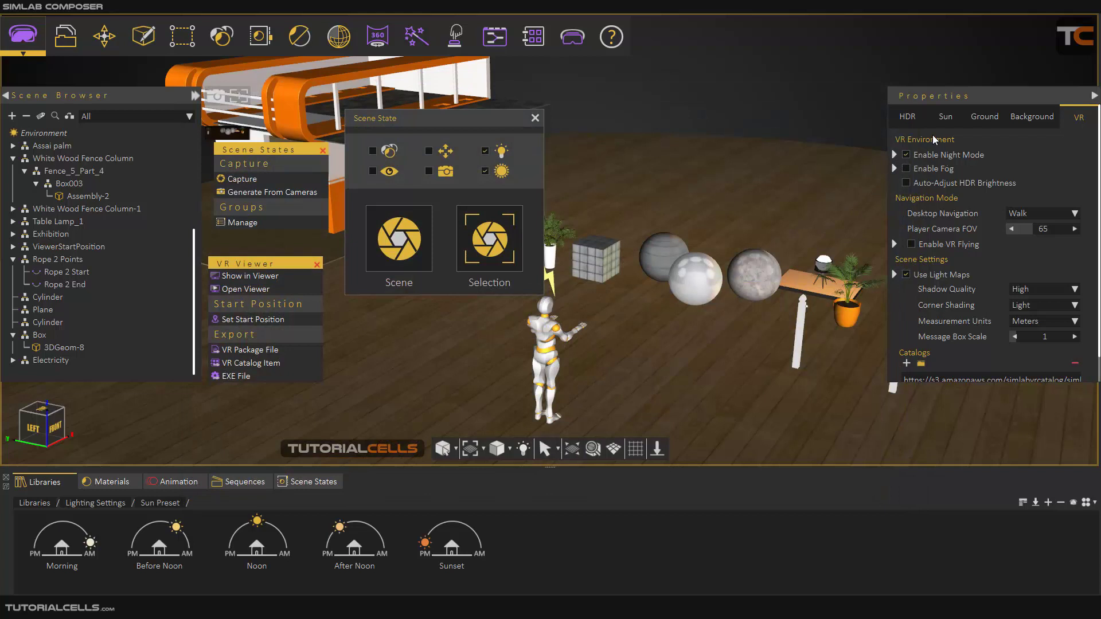
Set the environment's HDR brightness to 0 and both the sky and sun lighting strengths to 0
click(909, 117)
drag(978, 246, 939, 246)
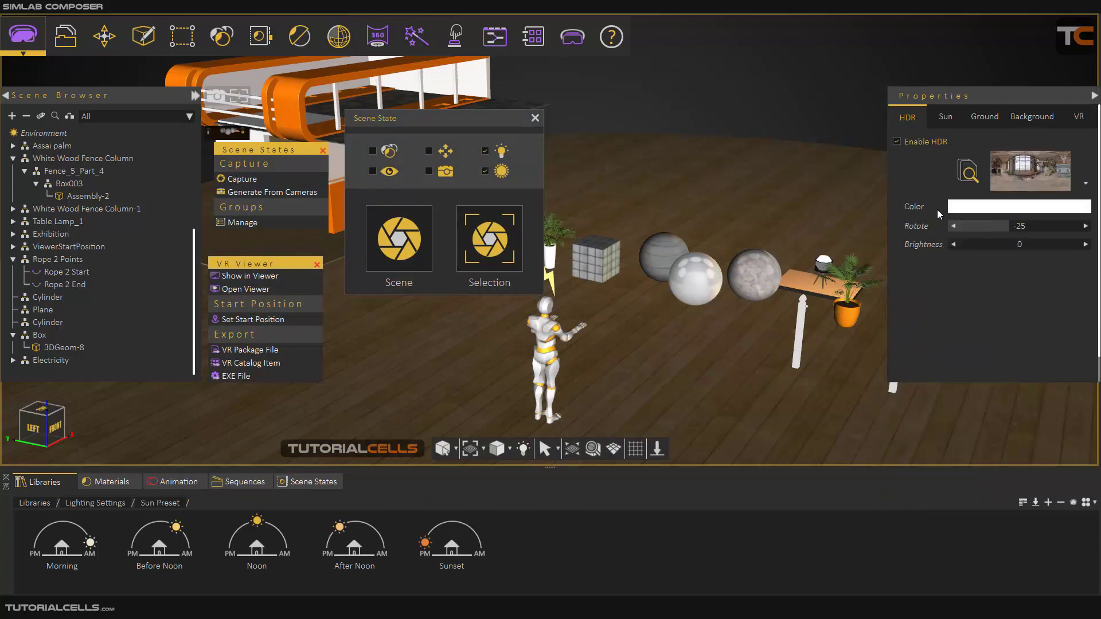
click(945, 114)
drag(969, 275, 937, 290)
Look around the darkened night scene in the Desktop viewer mode, and close the viewer without saving the scene
click(572, 36)
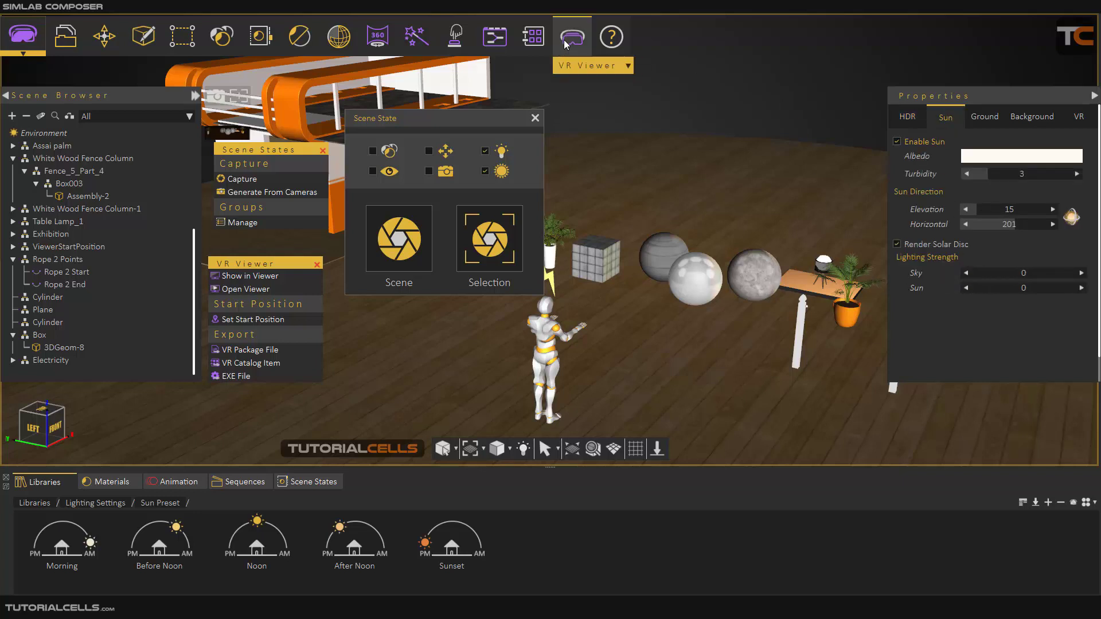
click(581, 85)
click(456, 280)
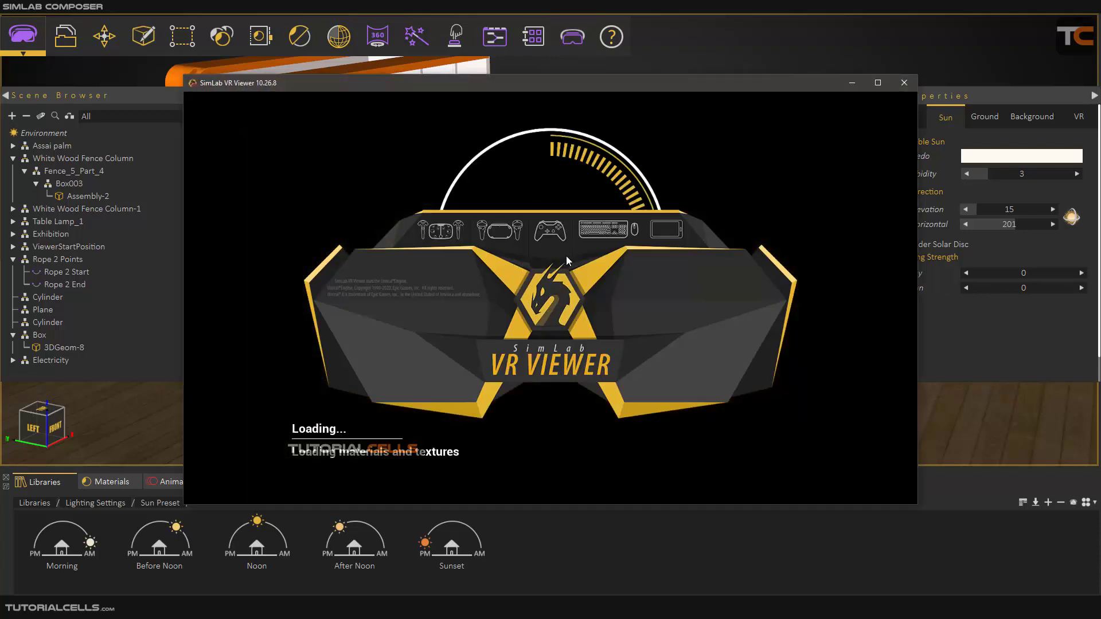
right_drag(566, 256, 494, 297)
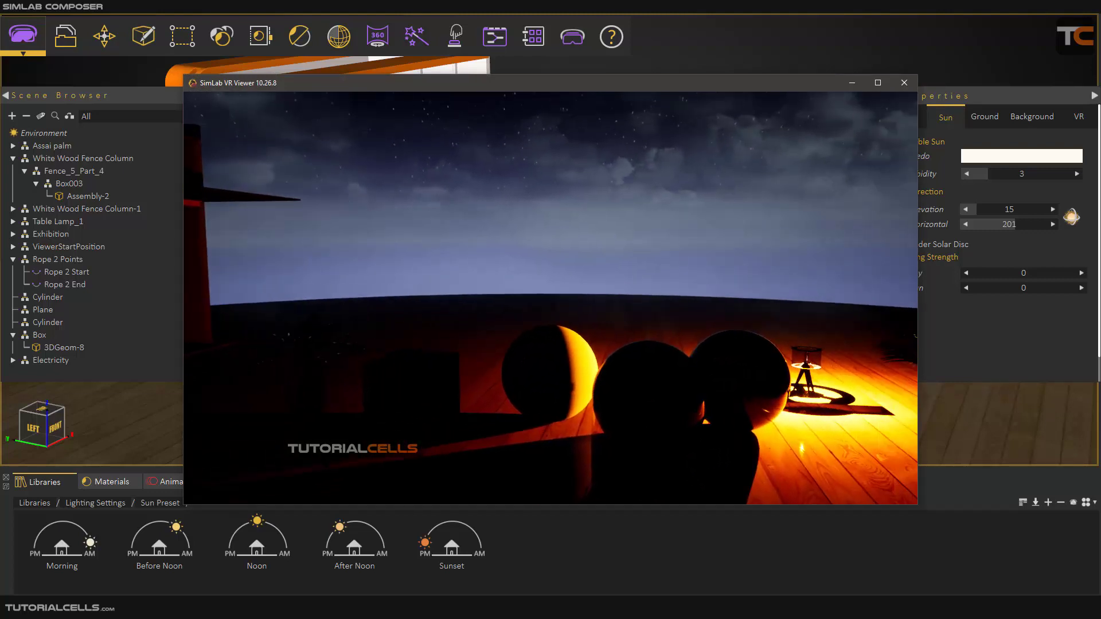
key(Escape)
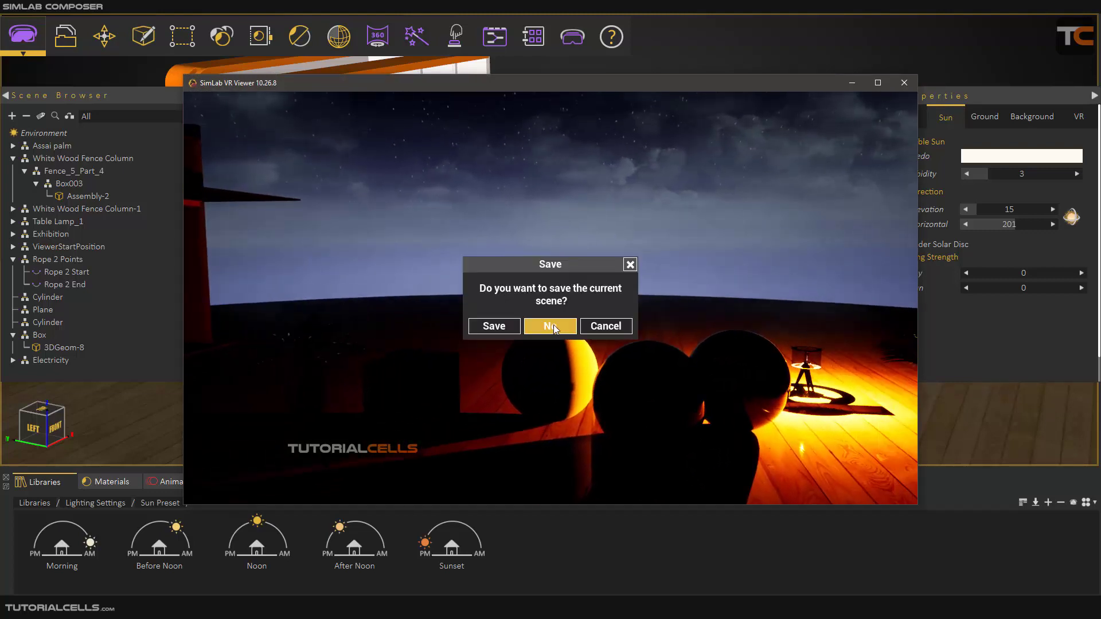
click(553, 325)
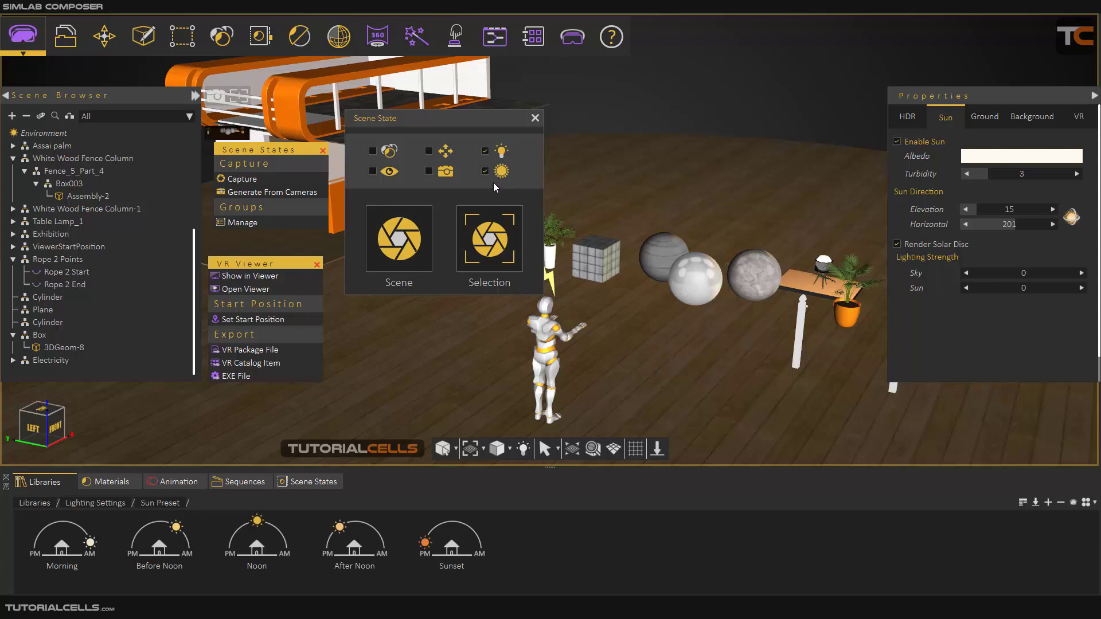
Capture the night lighting as a second scene state in the day_night group, and apply it to check the environment's sun settings
click(290, 487)
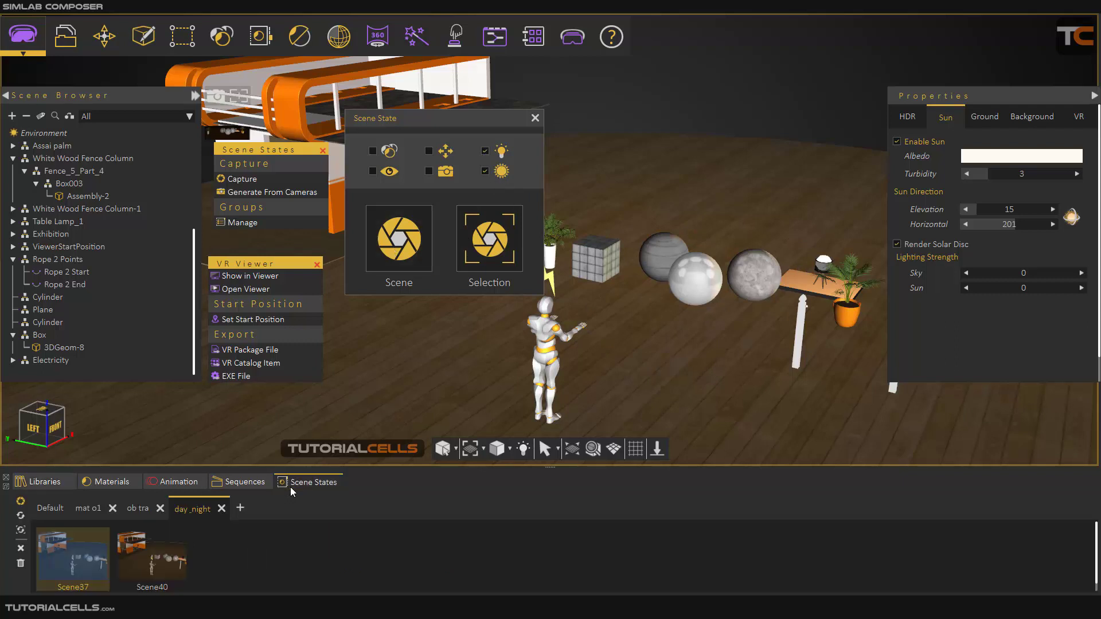
click(153, 566)
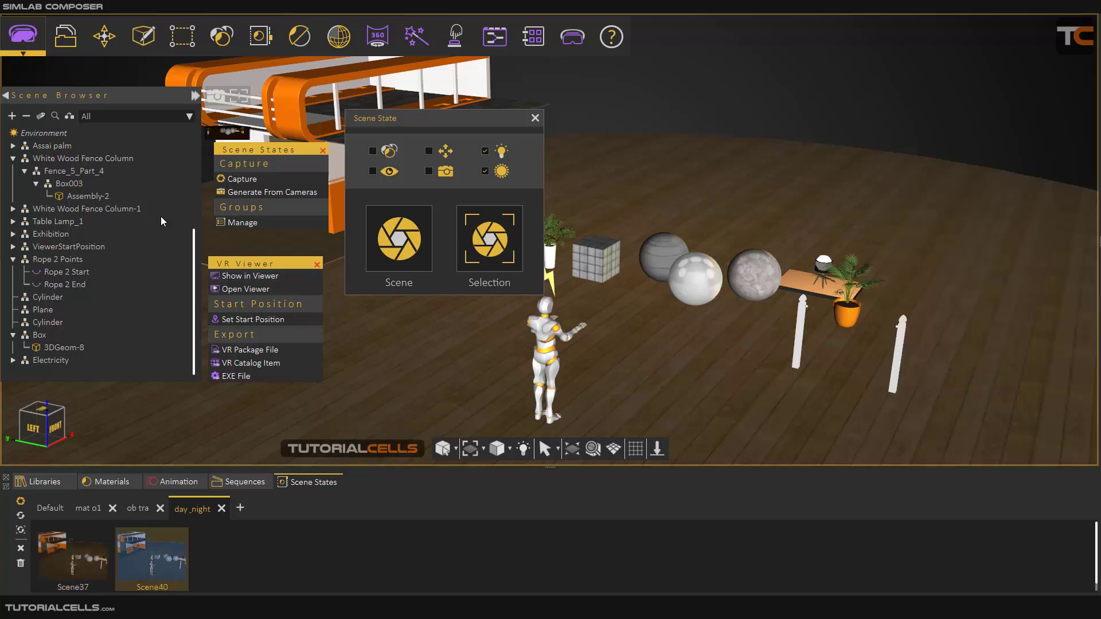
click(44, 133)
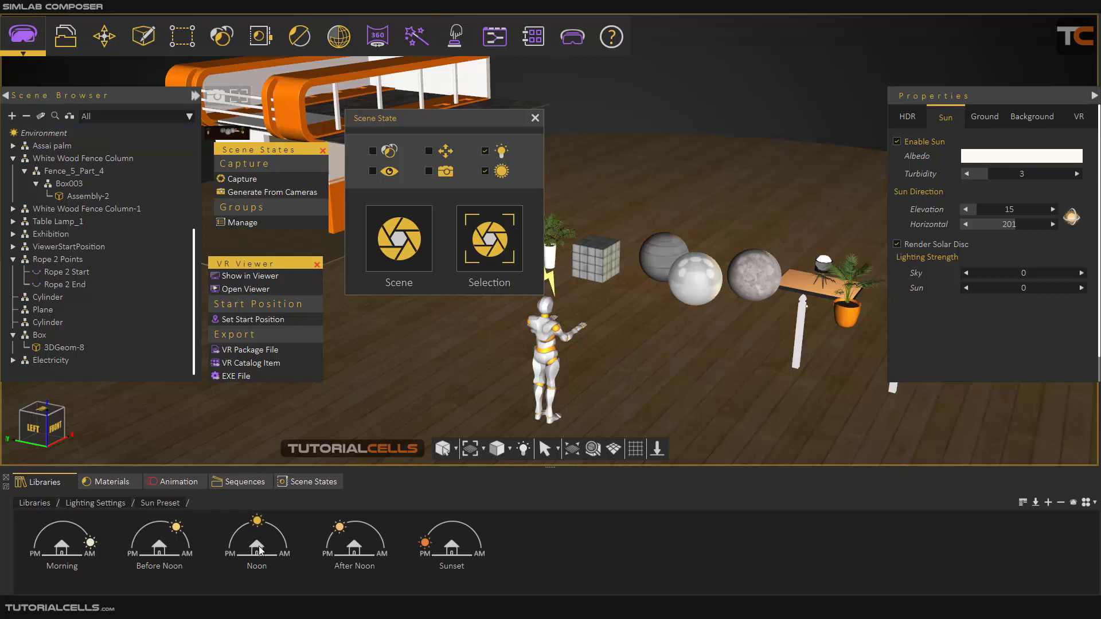
Rename the Scene40 state in the day_night group as night
click(296, 484)
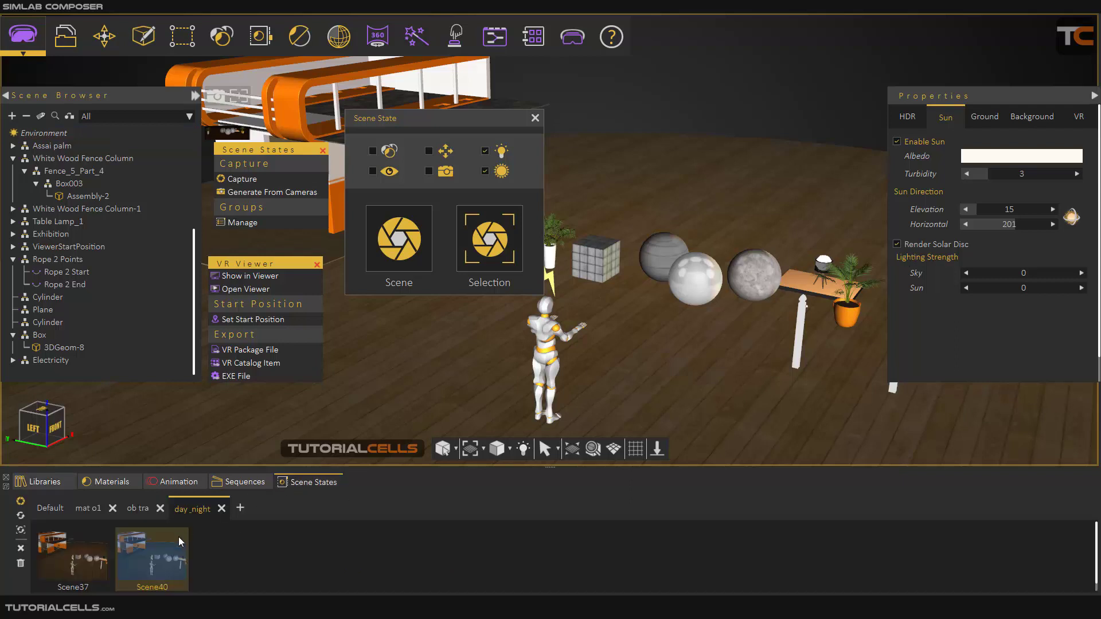
click(159, 587)
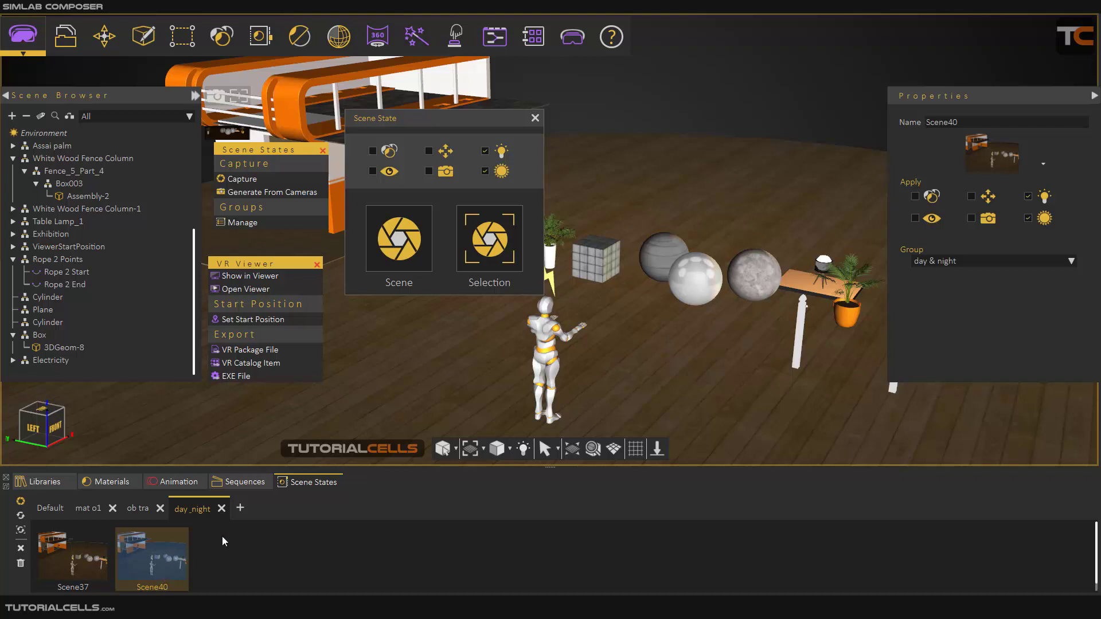
double_click(949, 122)
text(night)
Rename the Scene37 state as day, and apply it to check the environment's sun settings
click(69, 559)
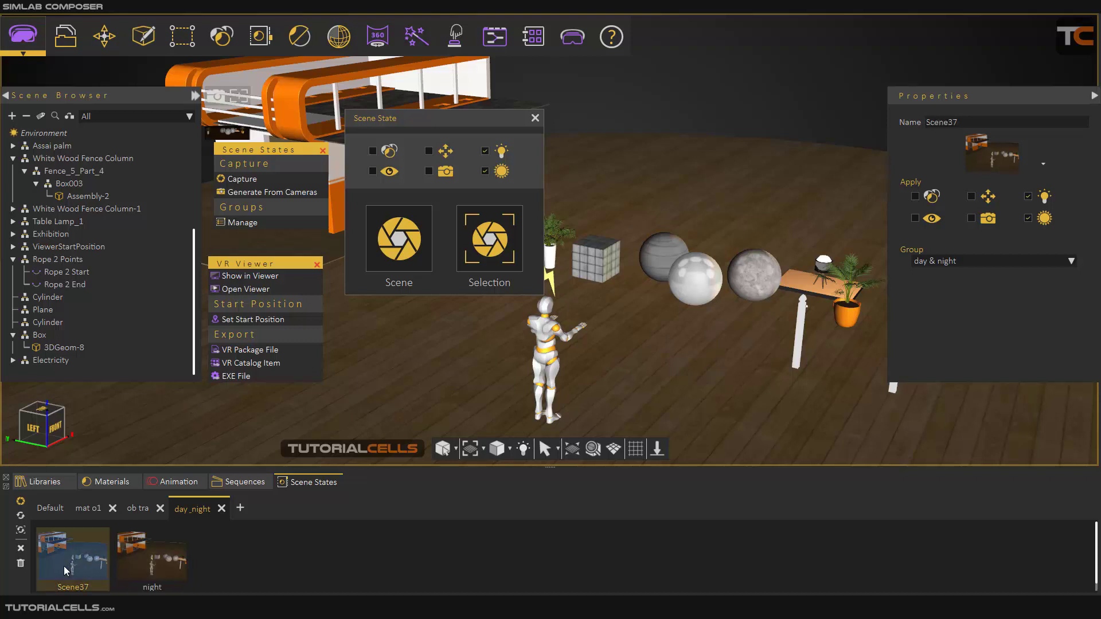
double_click(968, 125)
text(day)
drag(87, 562, 401, 394)
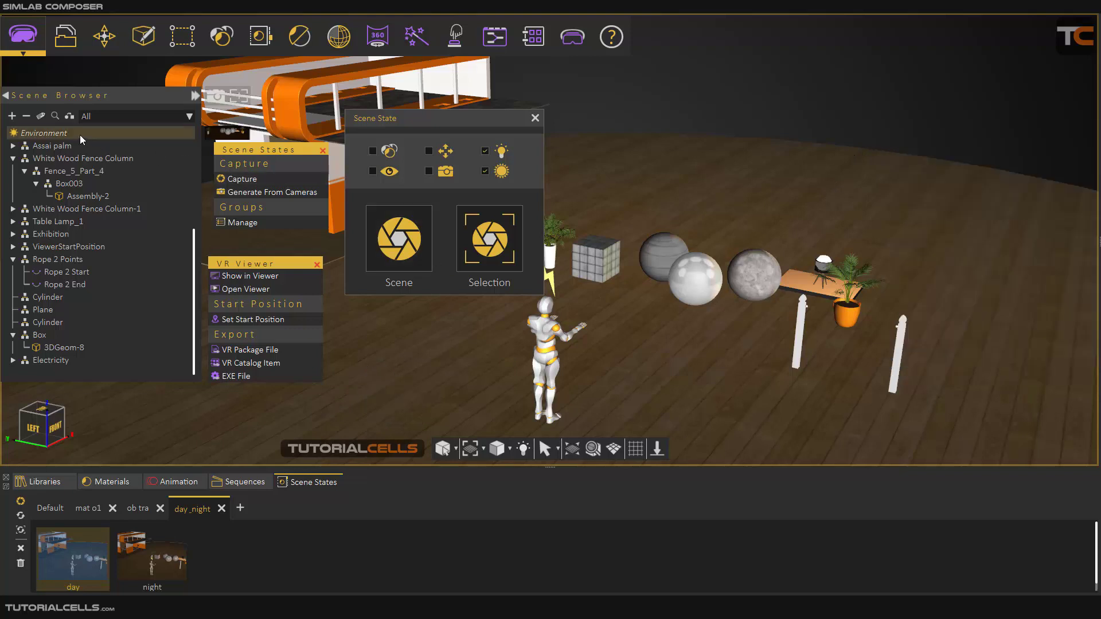
click(80, 135)
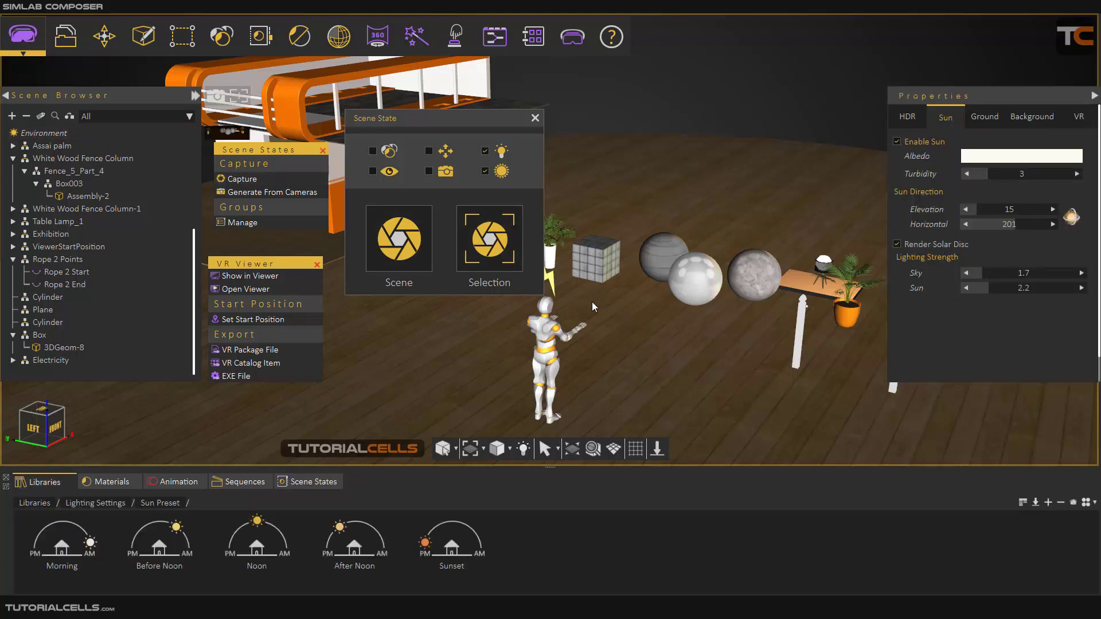
Set the yellow lightning bolt's object action type to Multi Actions and open its action list beside the Properties
scroll(588, 304, down, 2)
middle_drag(587, 304, 679, 282)
scroll(645, 278, up, 4)
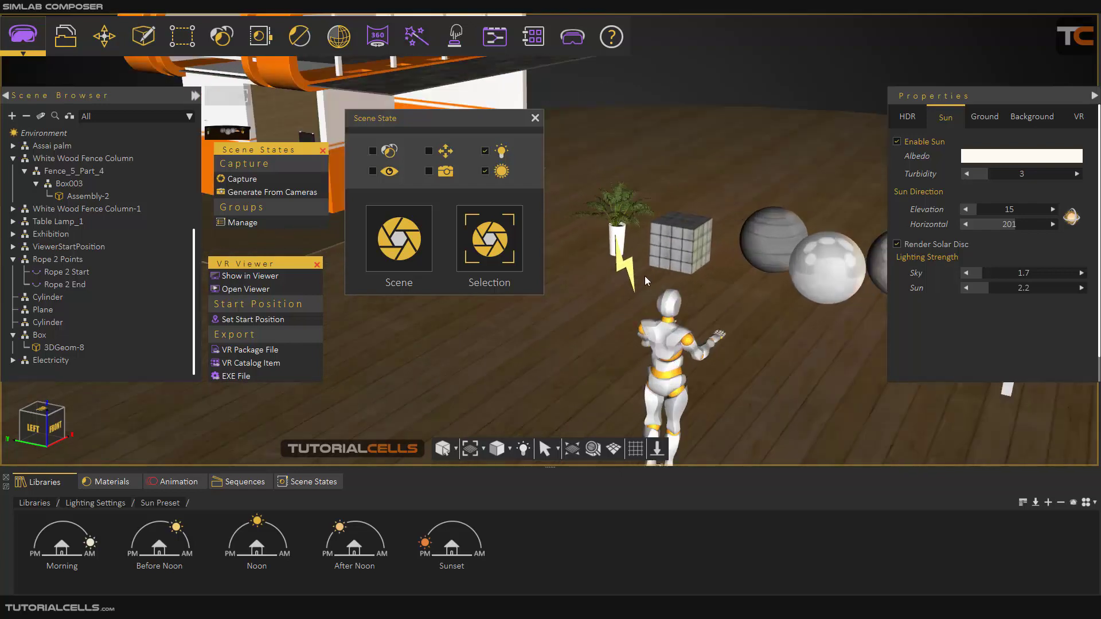
scroll(642, 270, up, 6)
click(626, 264)
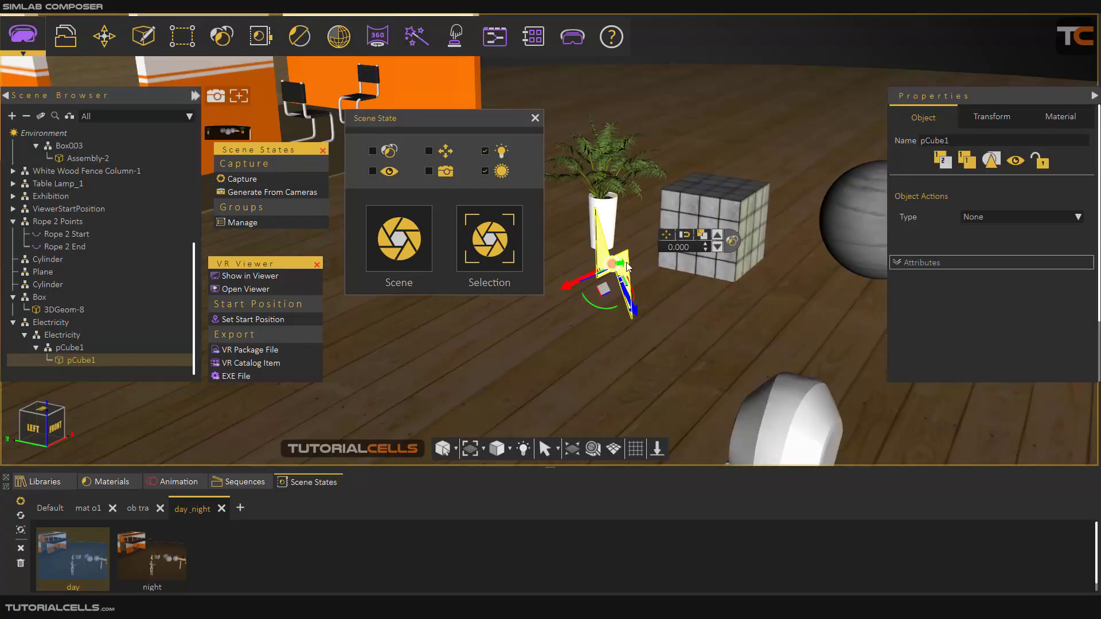
click(993, 217)
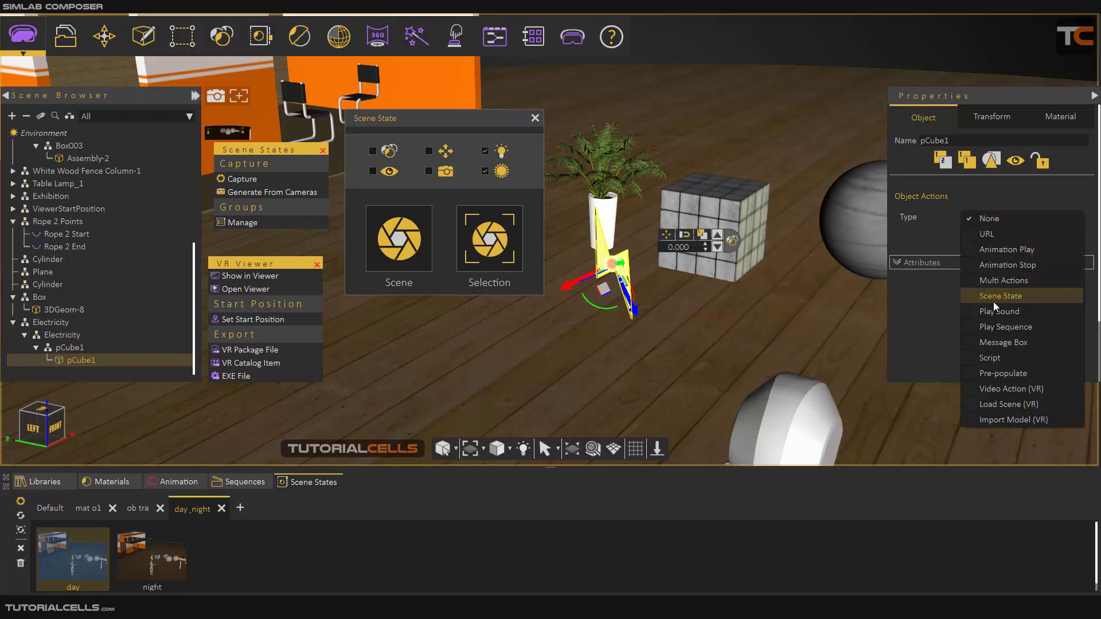
click(996, 281)
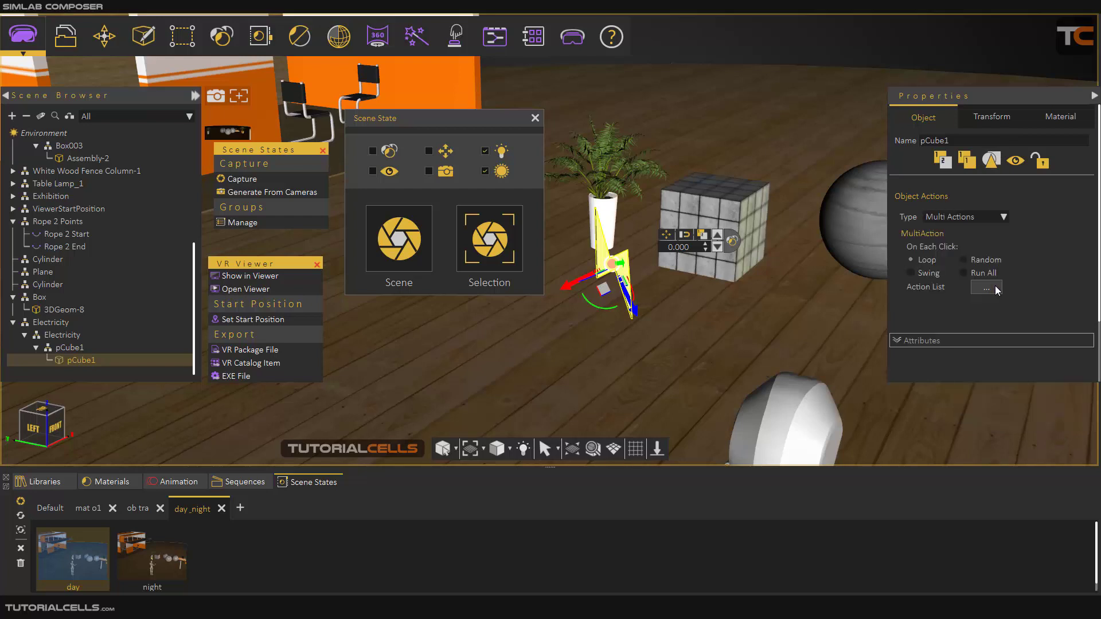
click(985, 287)
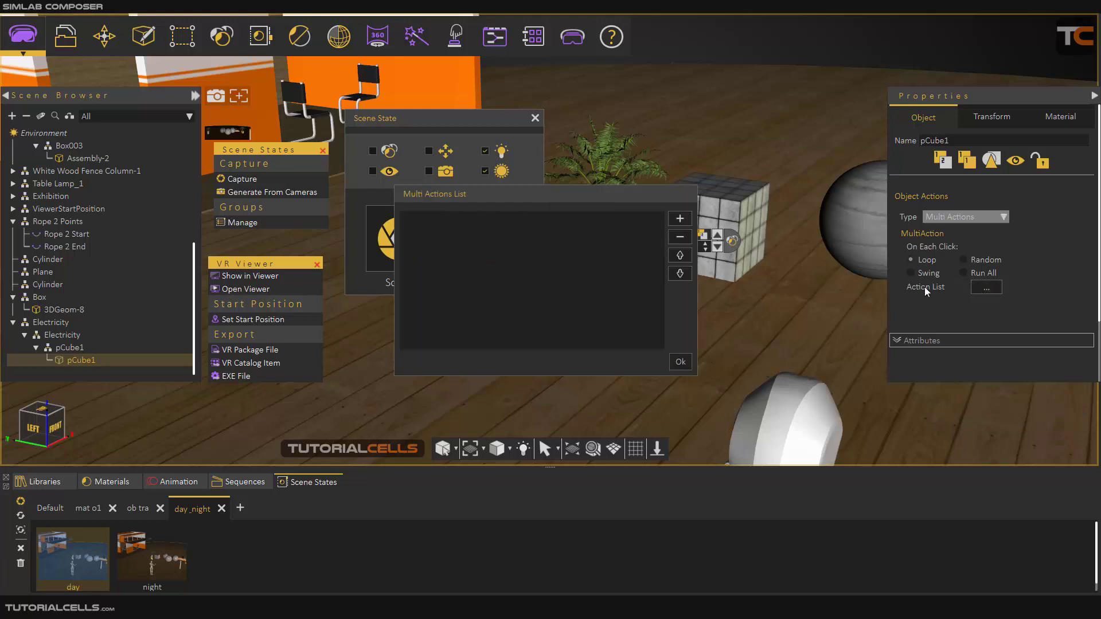
drag(550, 172, 775, 202)
Add a Scene State action that applies the night state to the lightning bolt's multi actions list
click(858, 229)
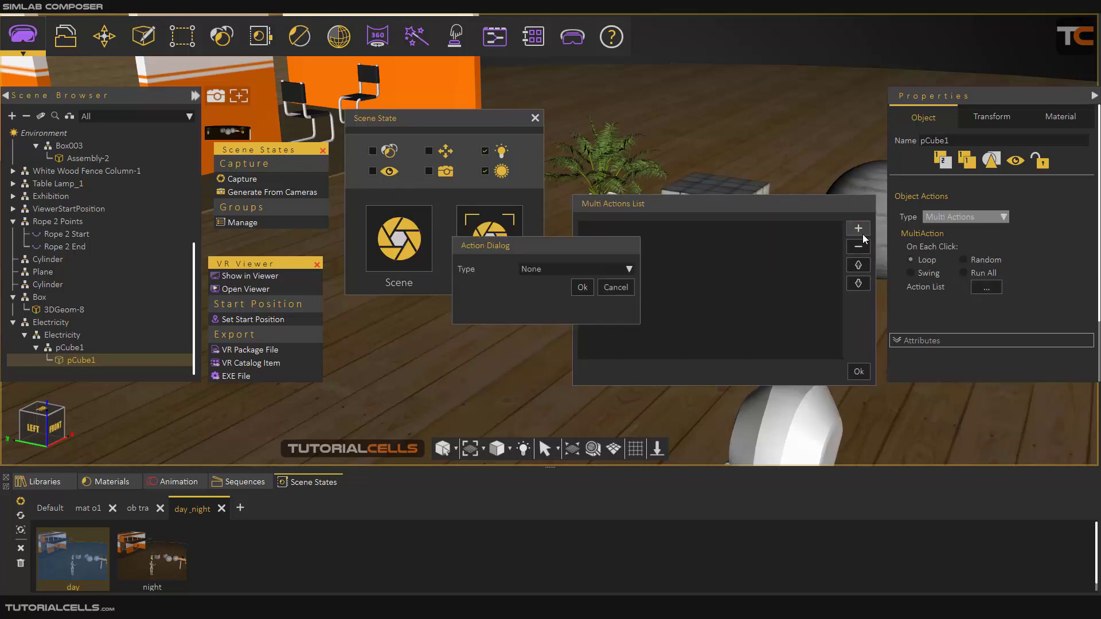
click(572, 270)
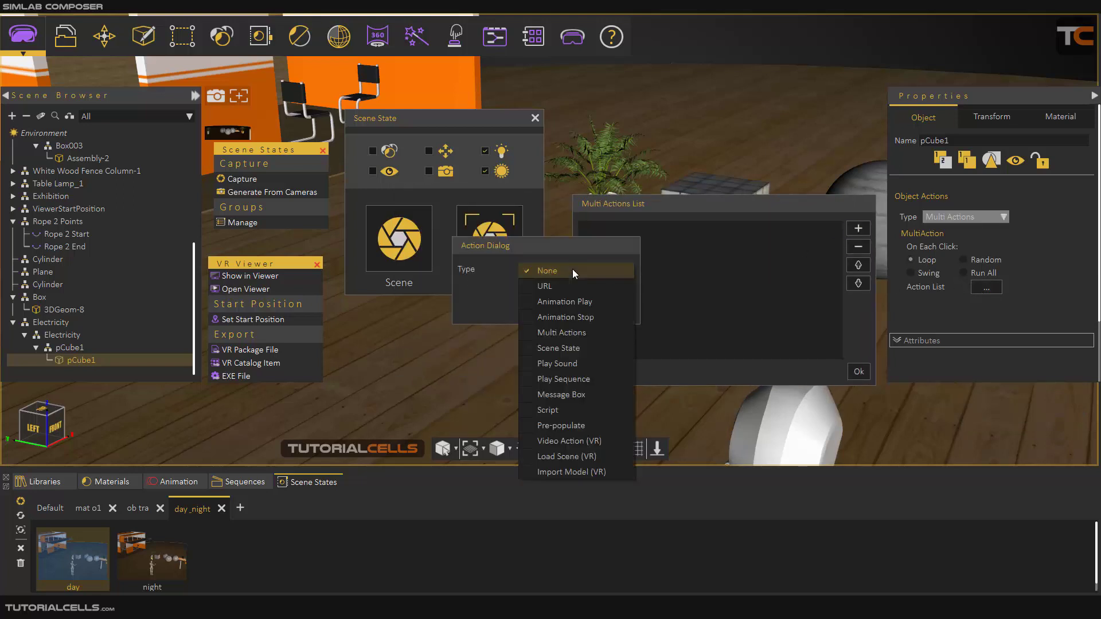
click(573, 347)
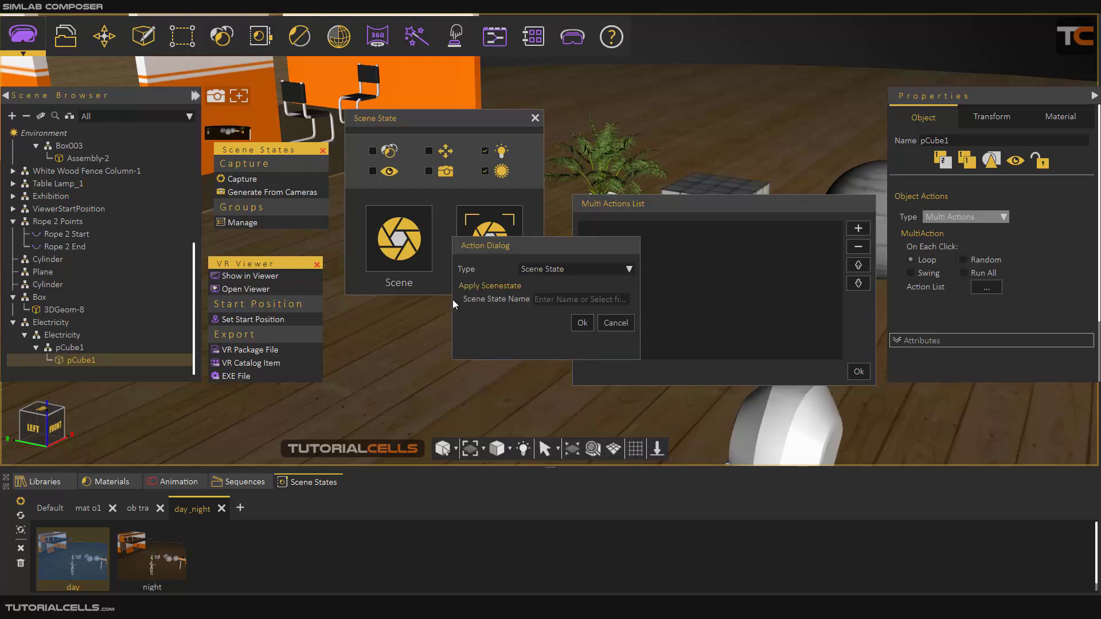
click(168, 567)
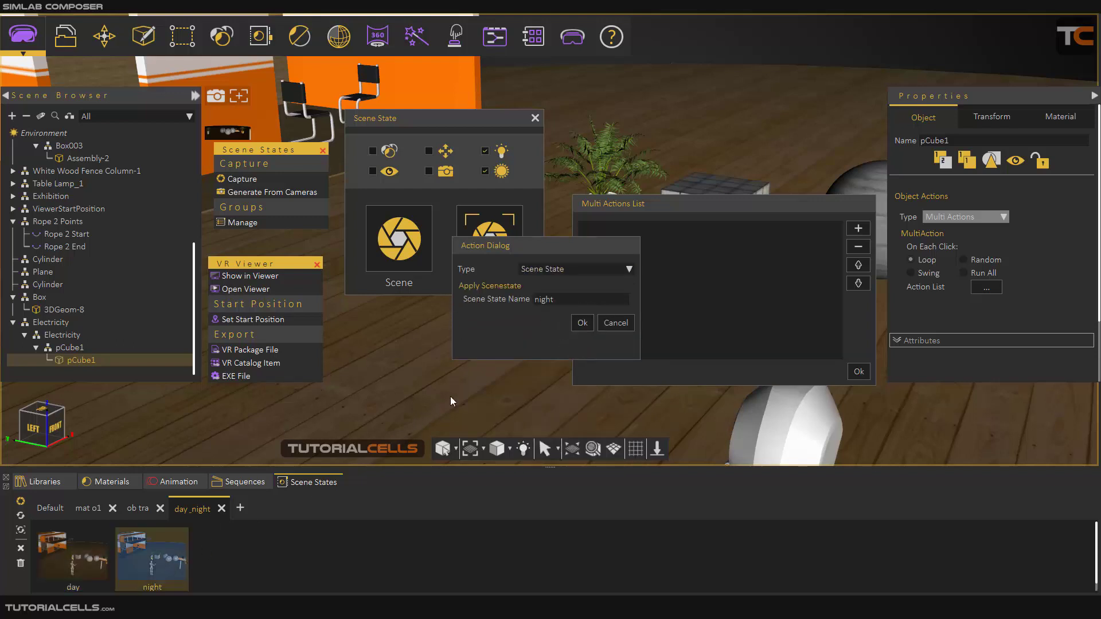
click(580, 323)
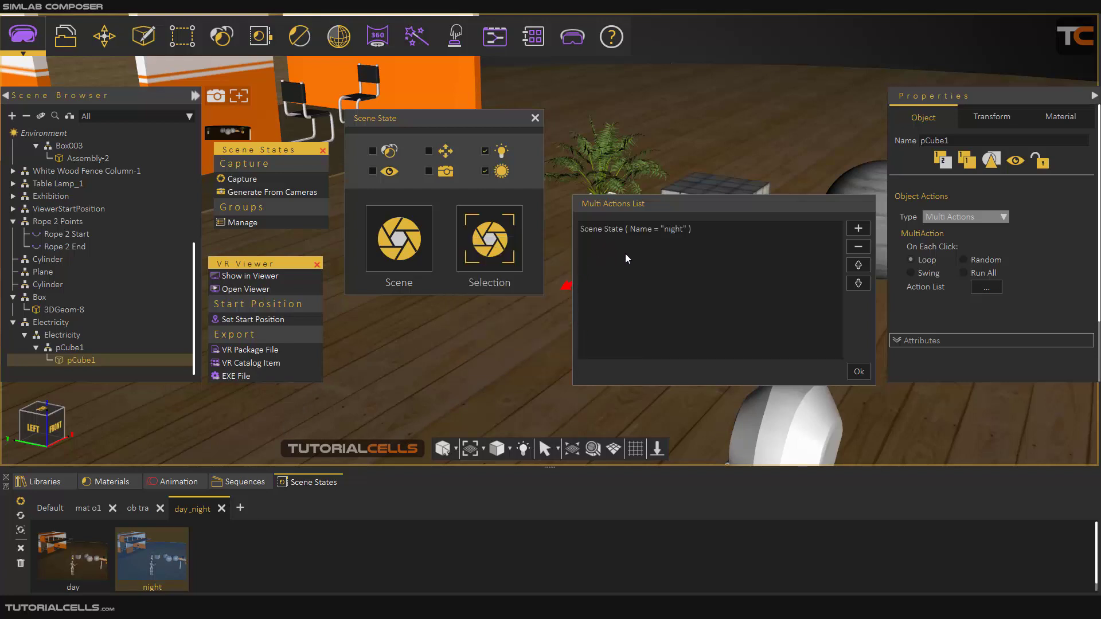
Add a second Scene State action applying the day state to the lightning bolt's multi actions list, and accept the list
click(859, 228)
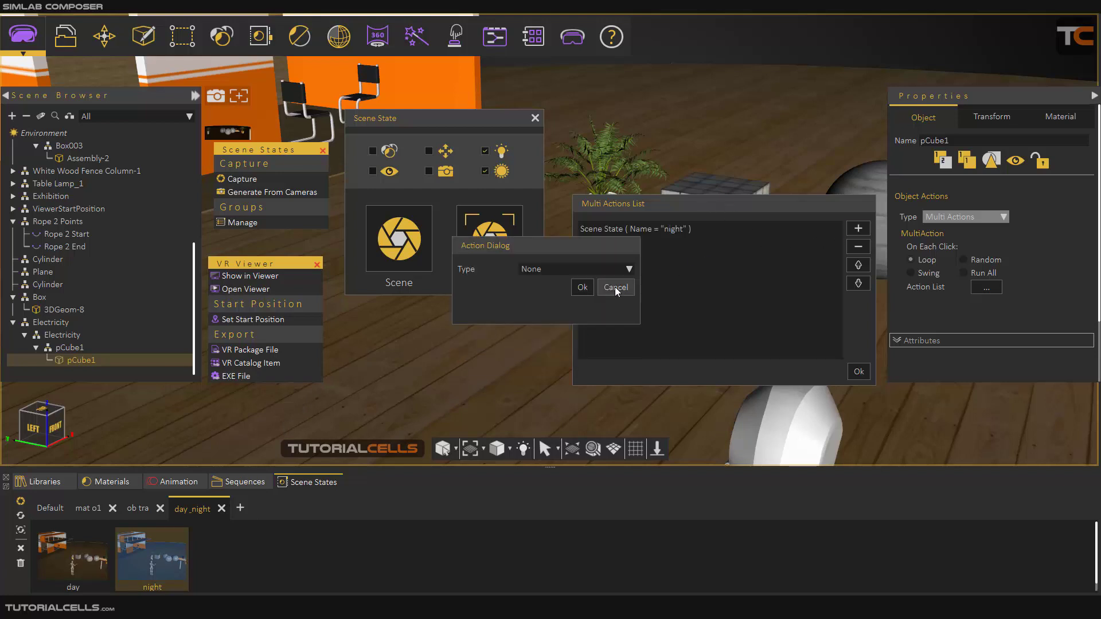
click(549, 271)
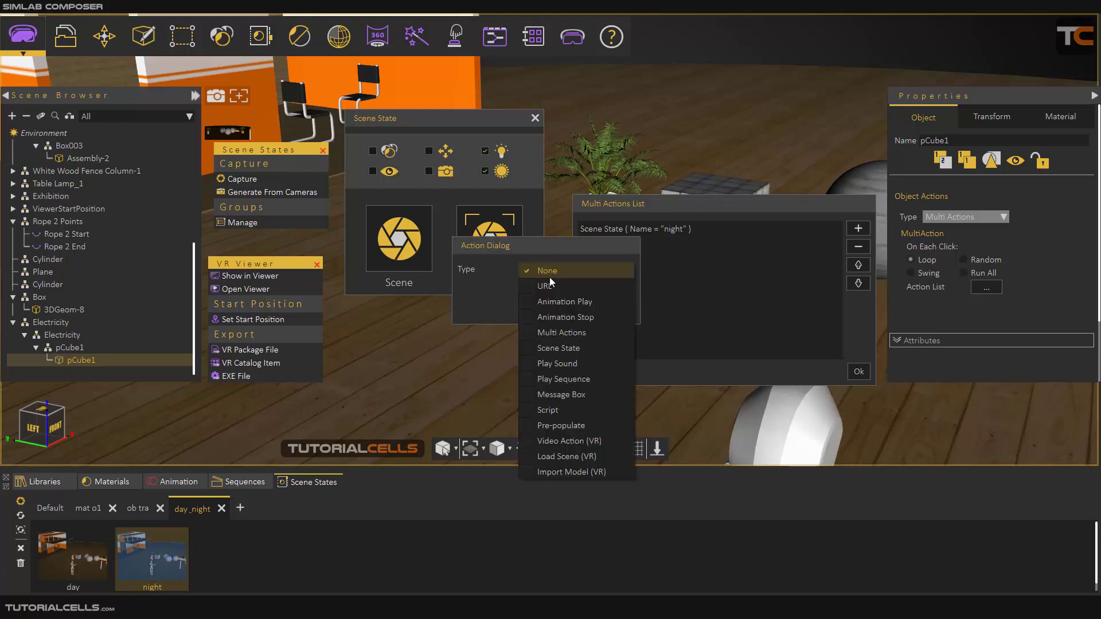
click(551, 350)
click(87, 540)
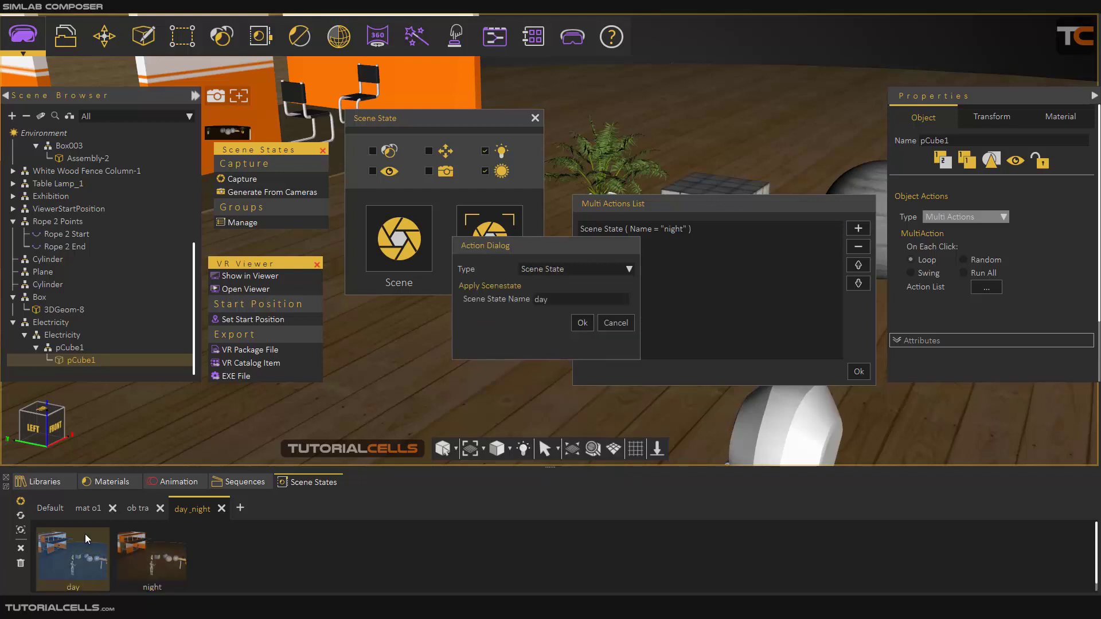
click(583, 323)
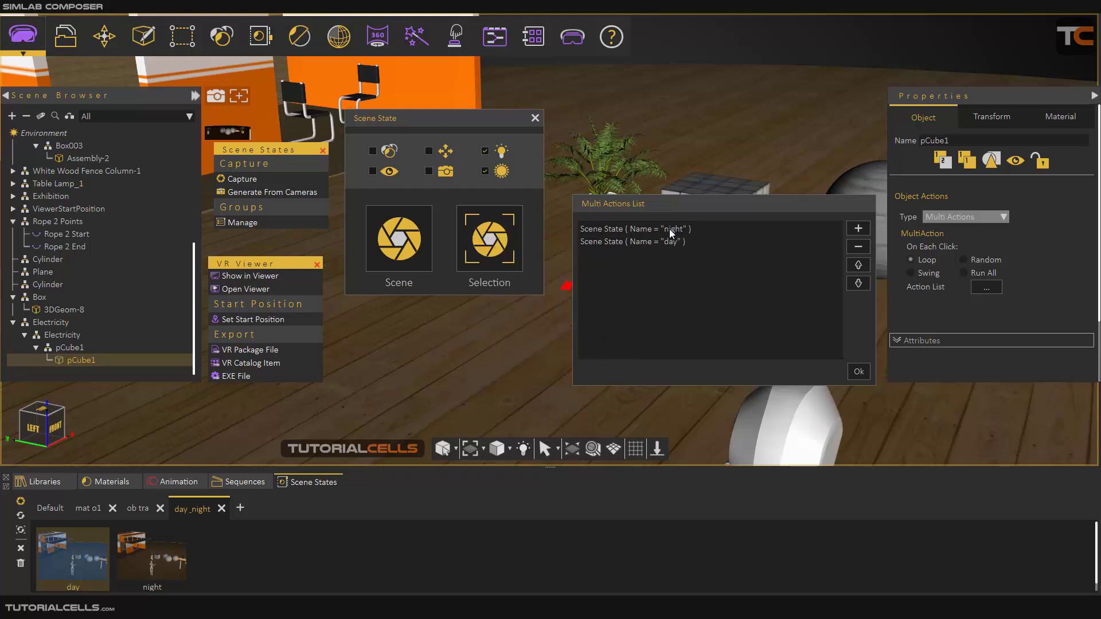
drag(678, 205, 779, 205)
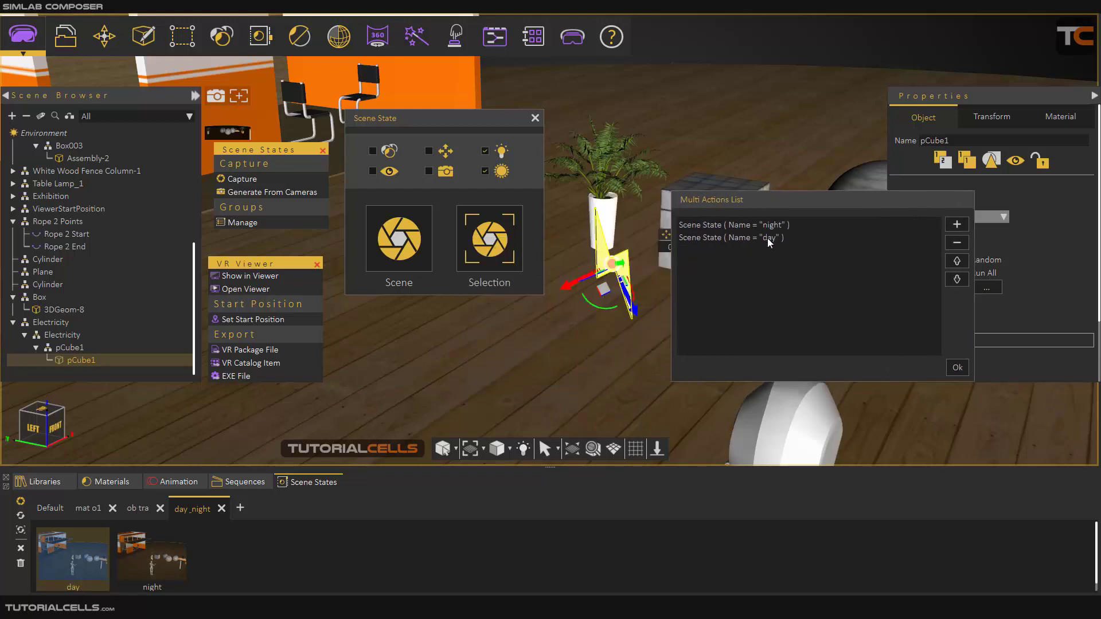
click(957, 368)
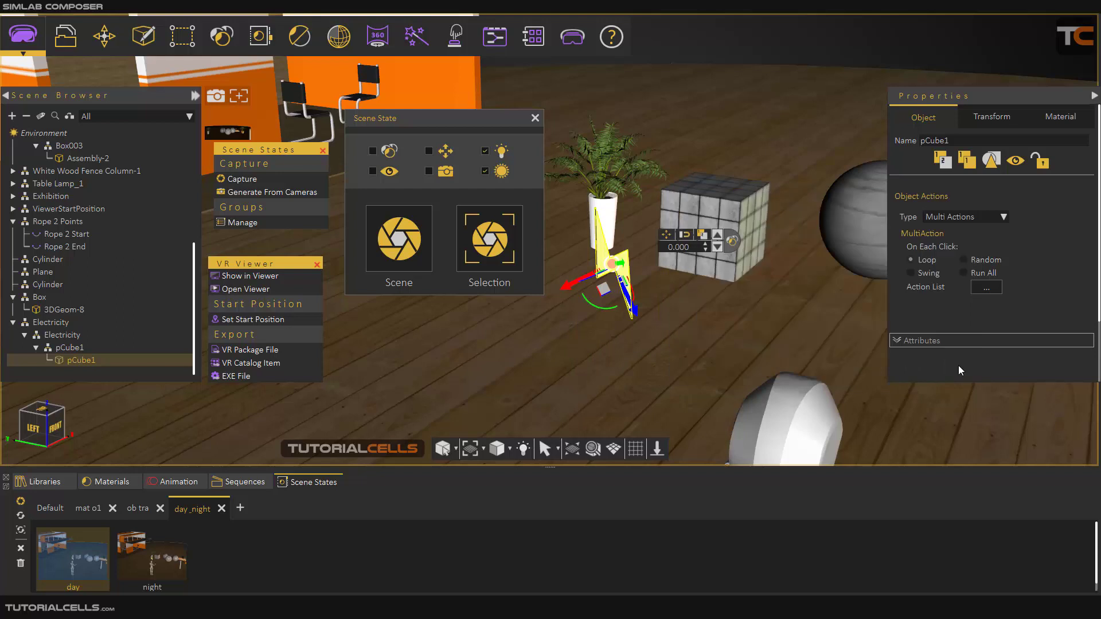
Close the scene state and VR viewer tool windows, and launch the scene in the VR Viewer's Desktop mode
click(535, 118)
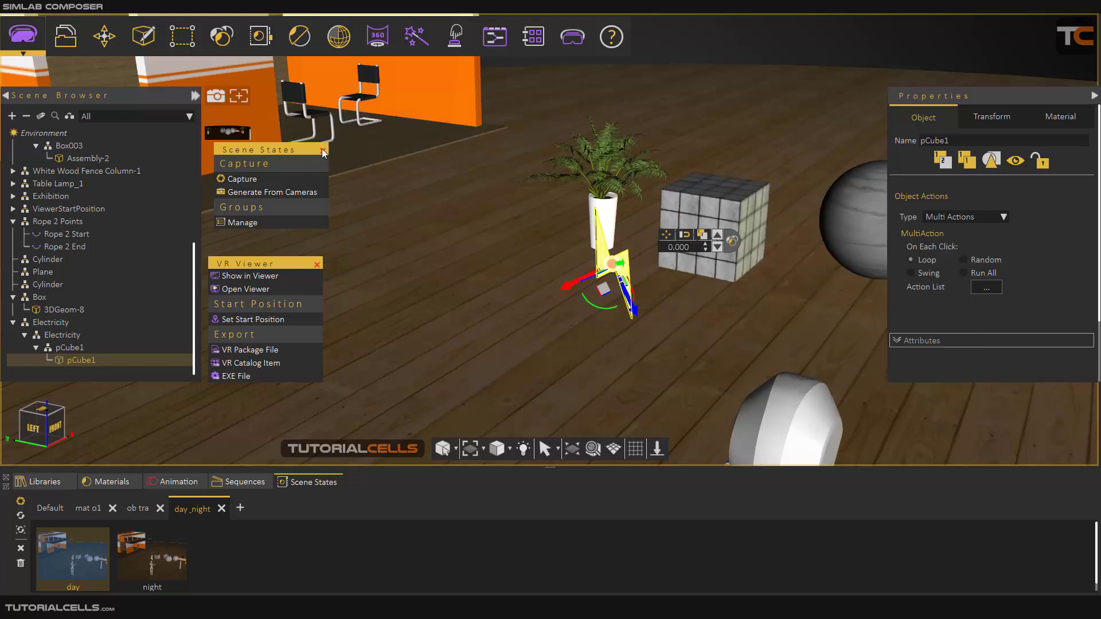
click(323, 150)
click(317, 265)
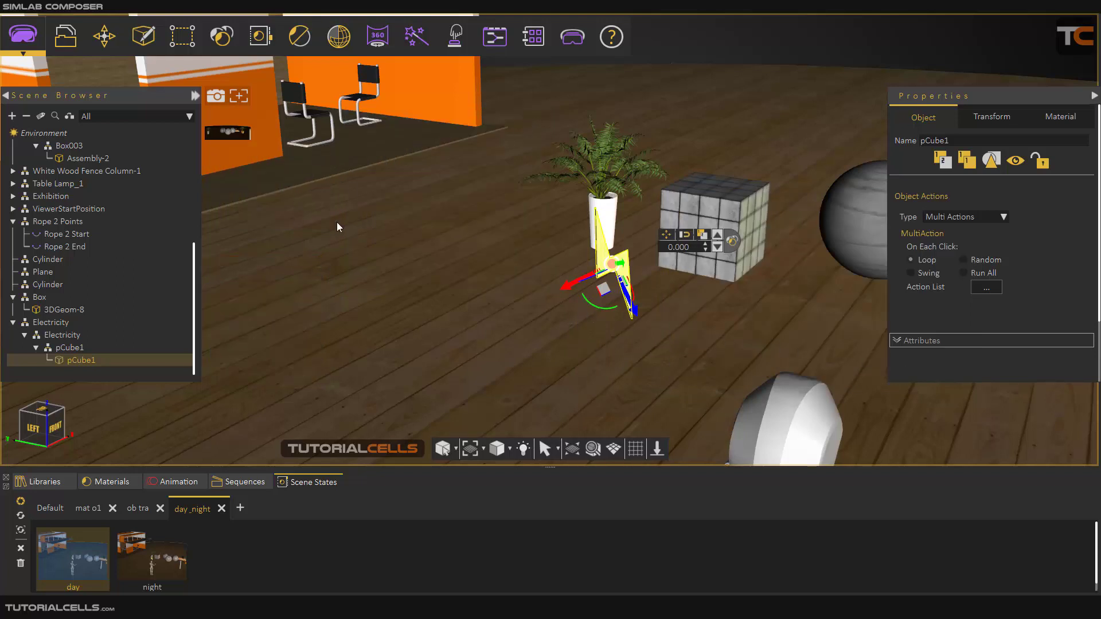
click(571, 37)
click(586, 83)
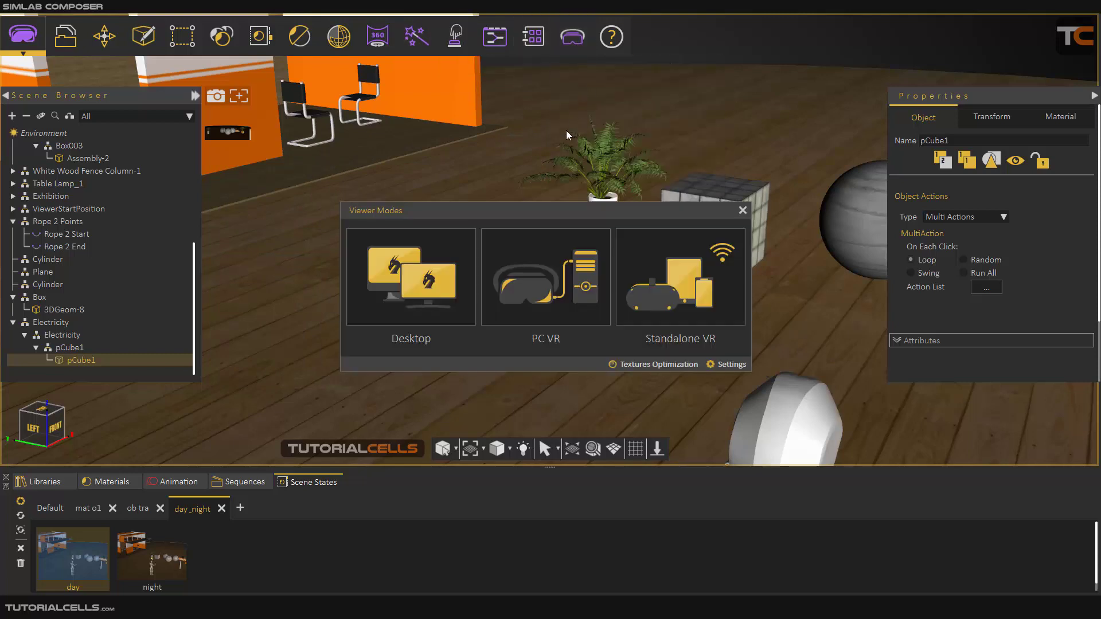
click(412, 286)
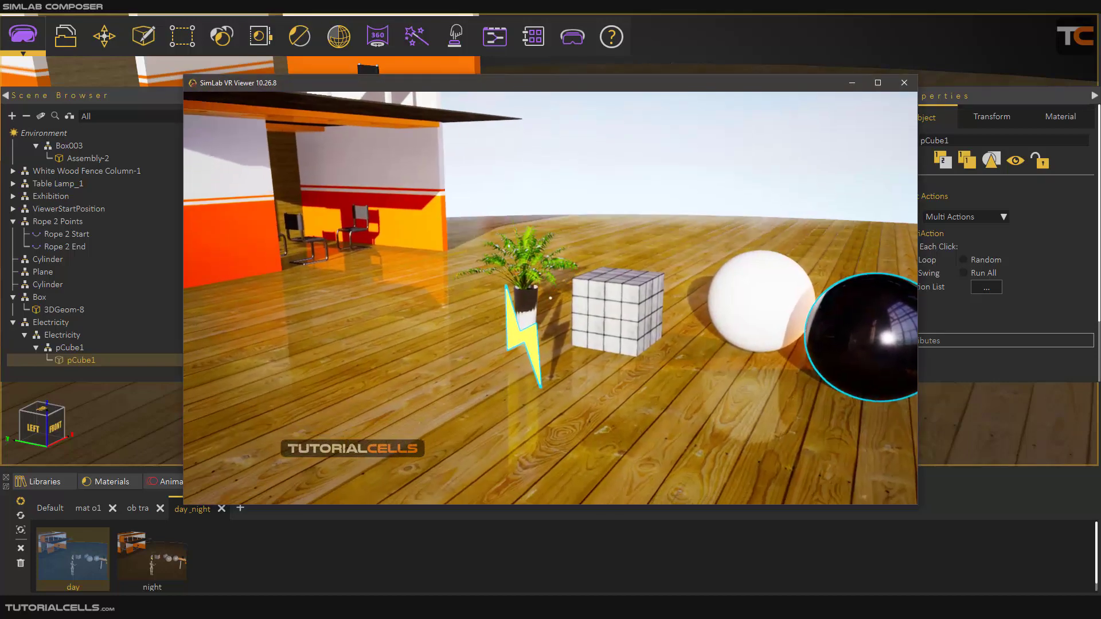
Test switching between night and day with the lightning bolt, and close the VR Viewer without saving the scene
click(550, 298)
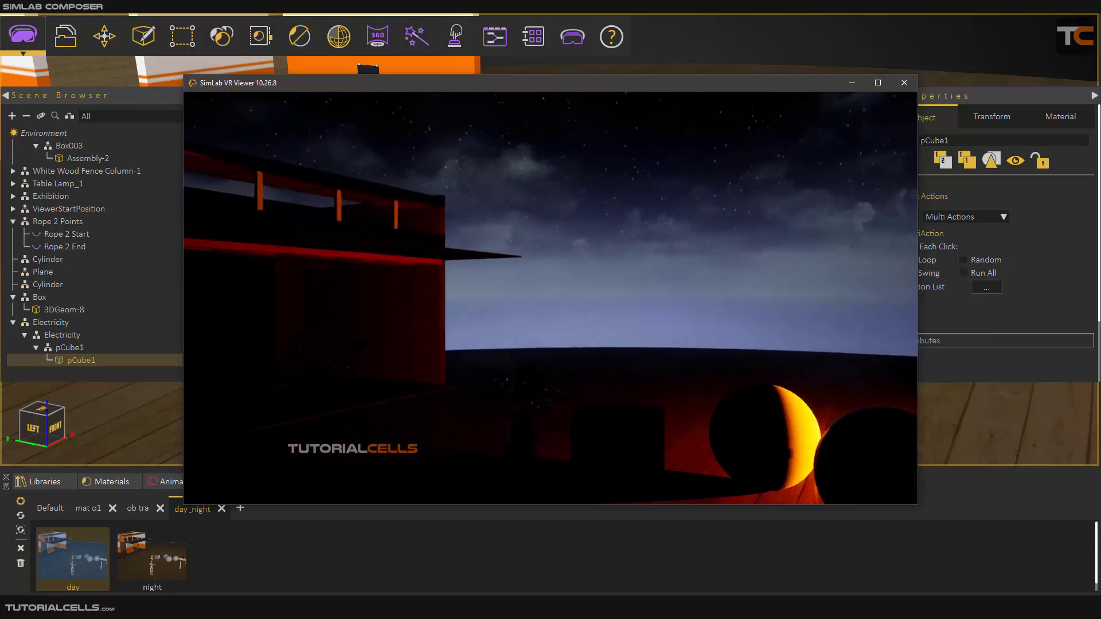
click(550, 298)
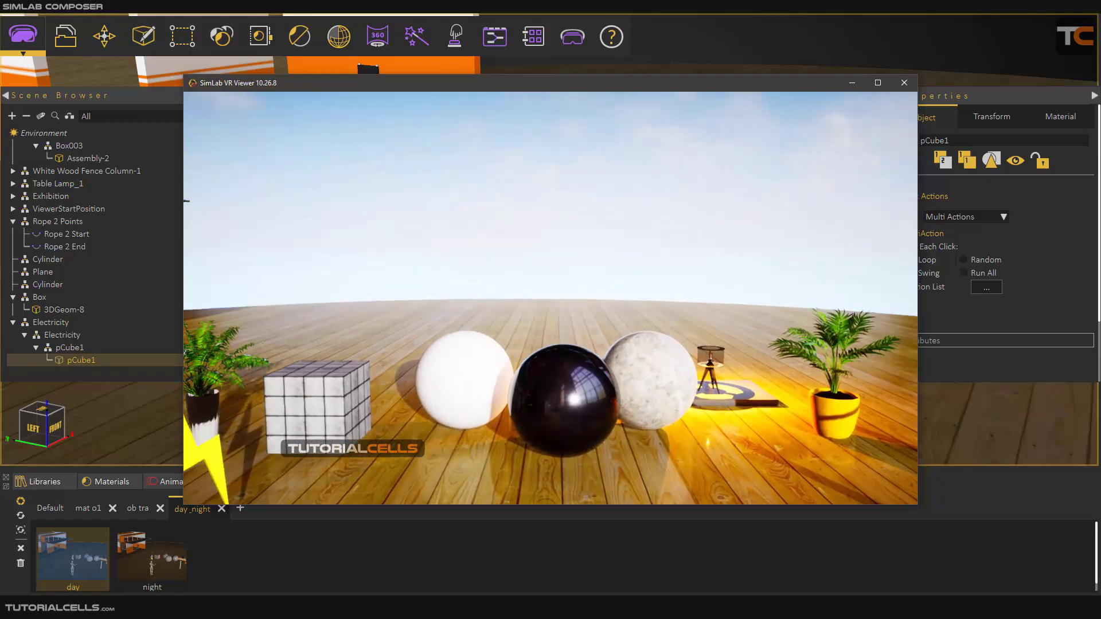
key(Escape)
click(903, 82)
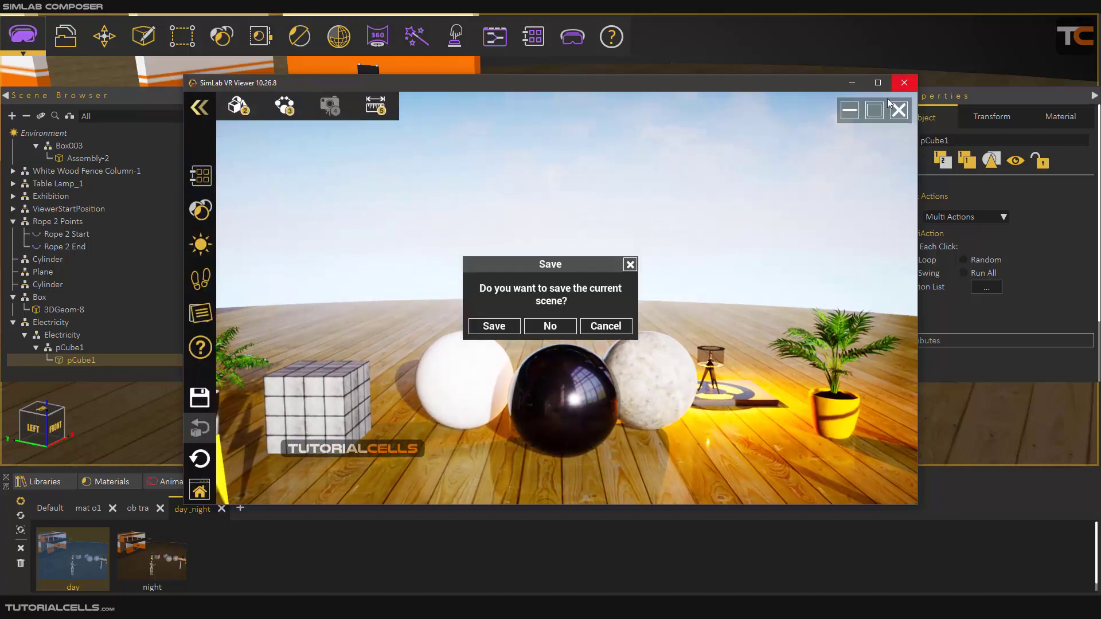
click(563, 331)
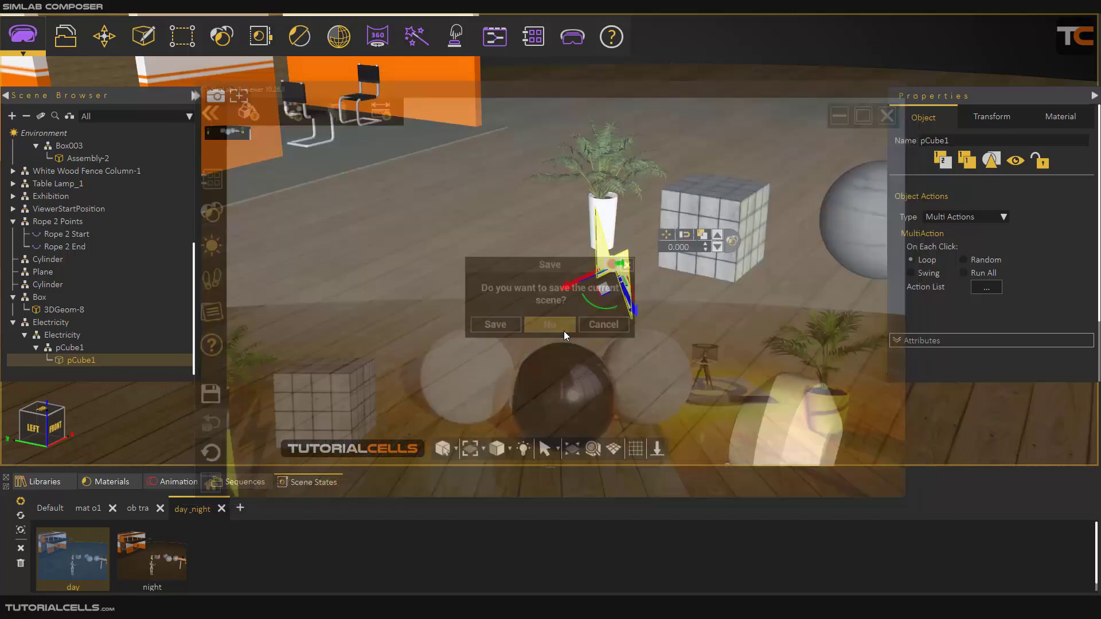
Examine the environment's sun, VR and HDR settings, and return to the day_night scene states
click(53, 138)
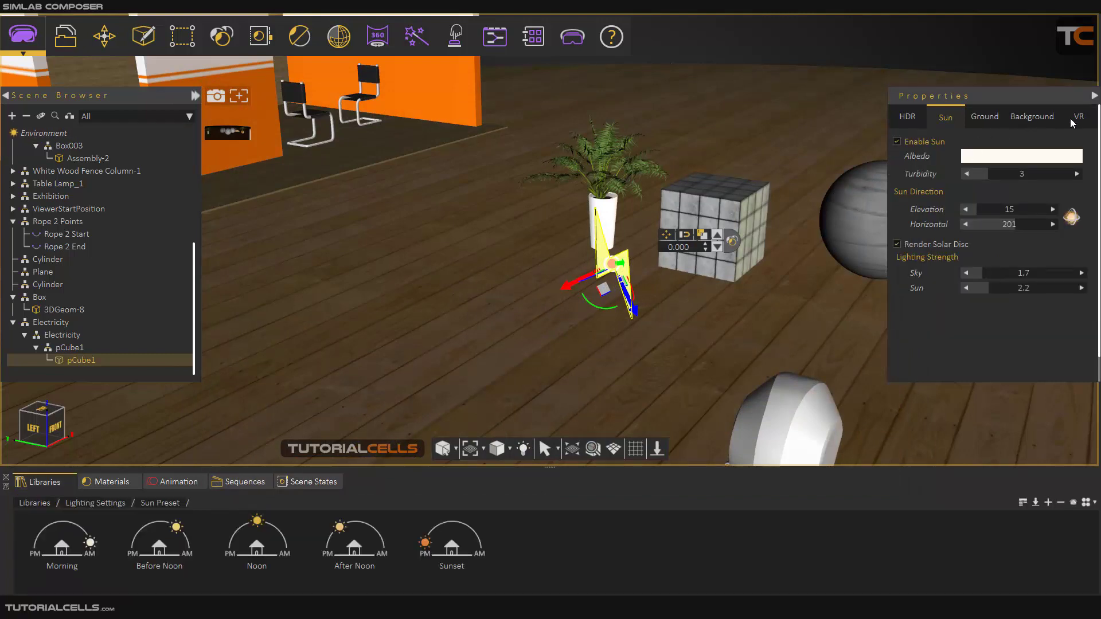
click(1071, 118)
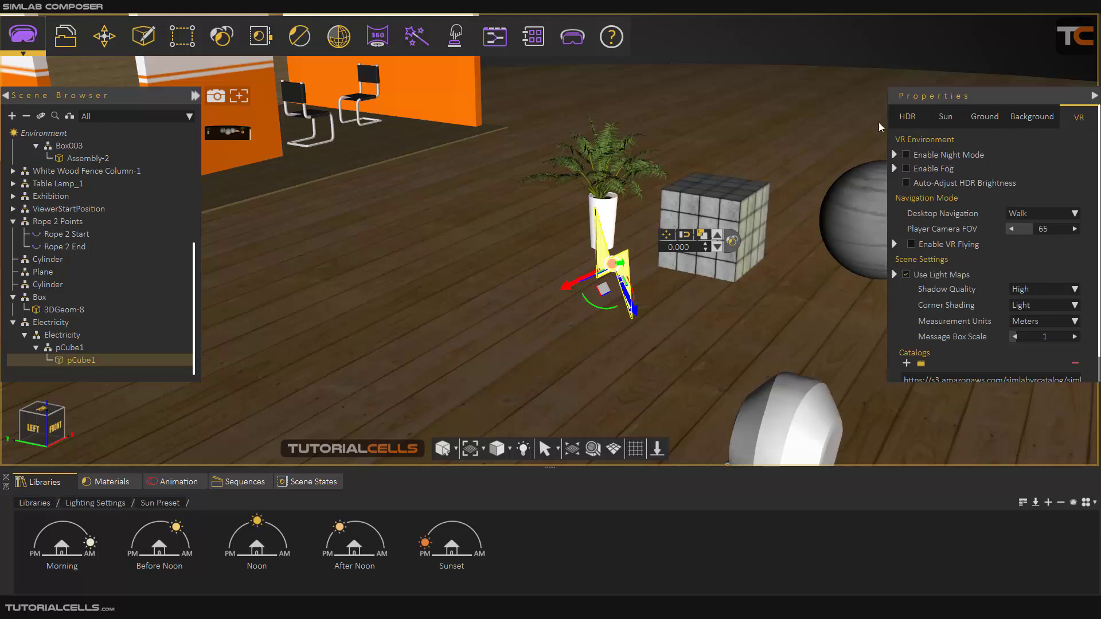
click(906, 118)
click(954, 121)
click(922, 122)
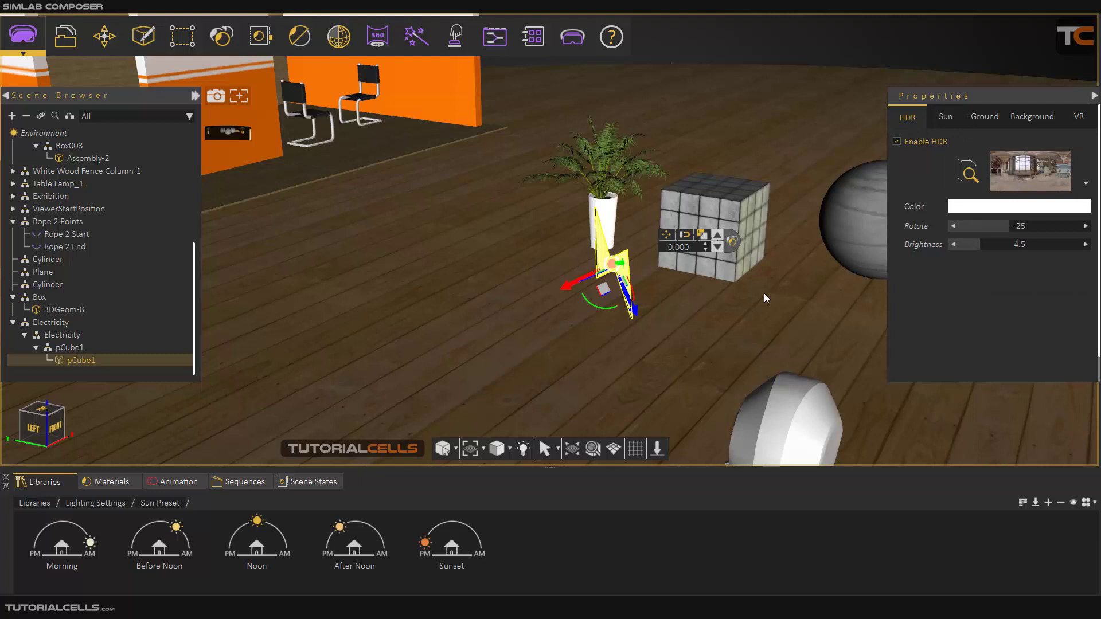
click(317, 482)
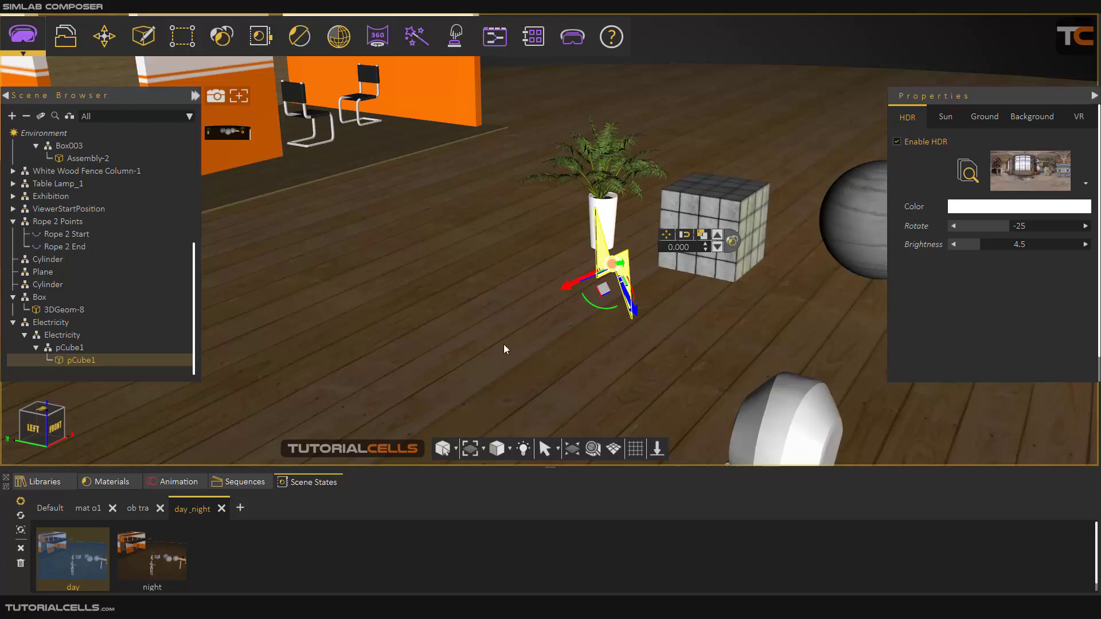
middle_drag(504, 344, 680, 256)
scroll(465, 311, down, 2)
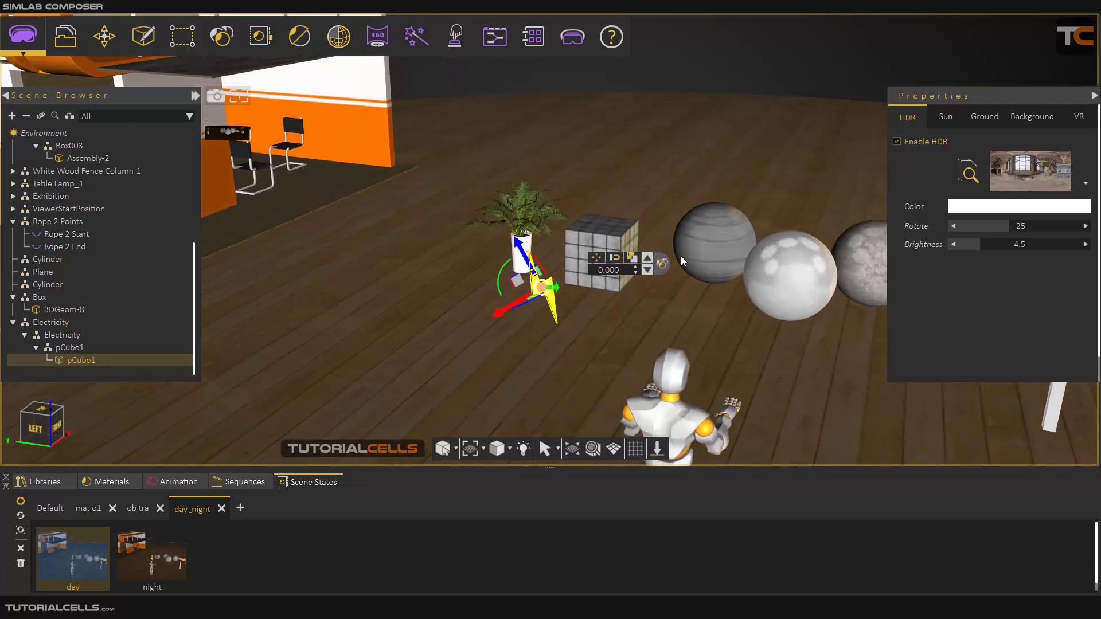